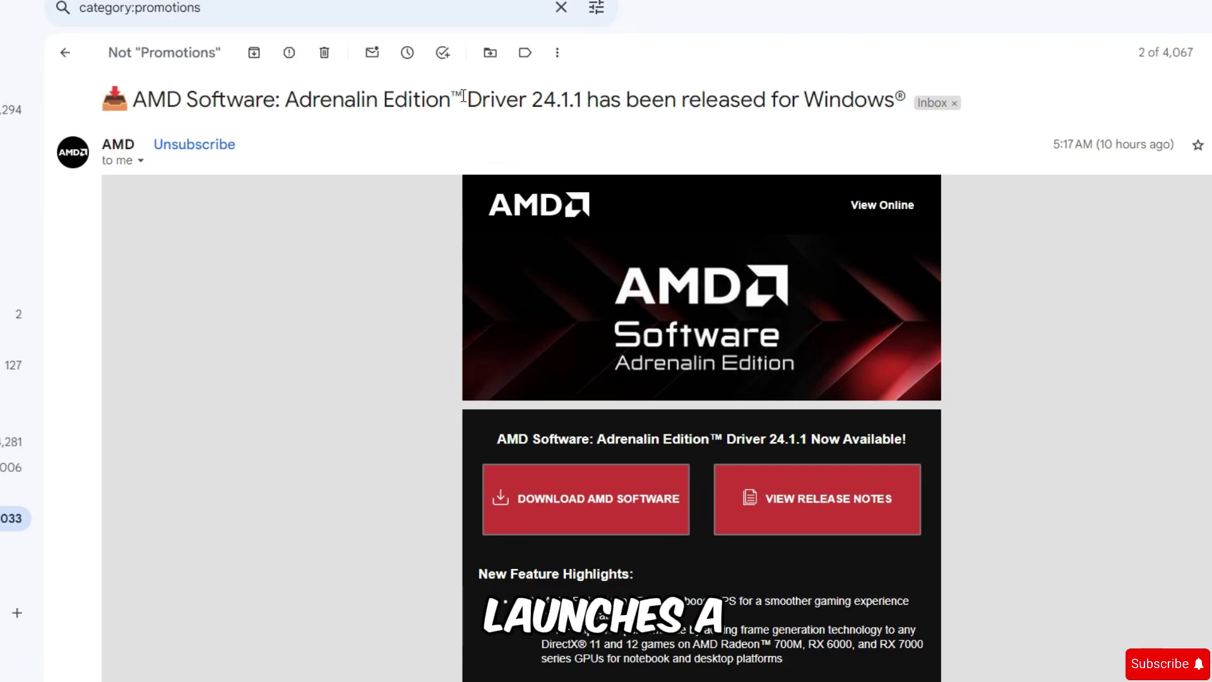
Step: Highlight the driver version in the email subject, then clear the highlight
left_click_drag(469, 99, 519, 103)
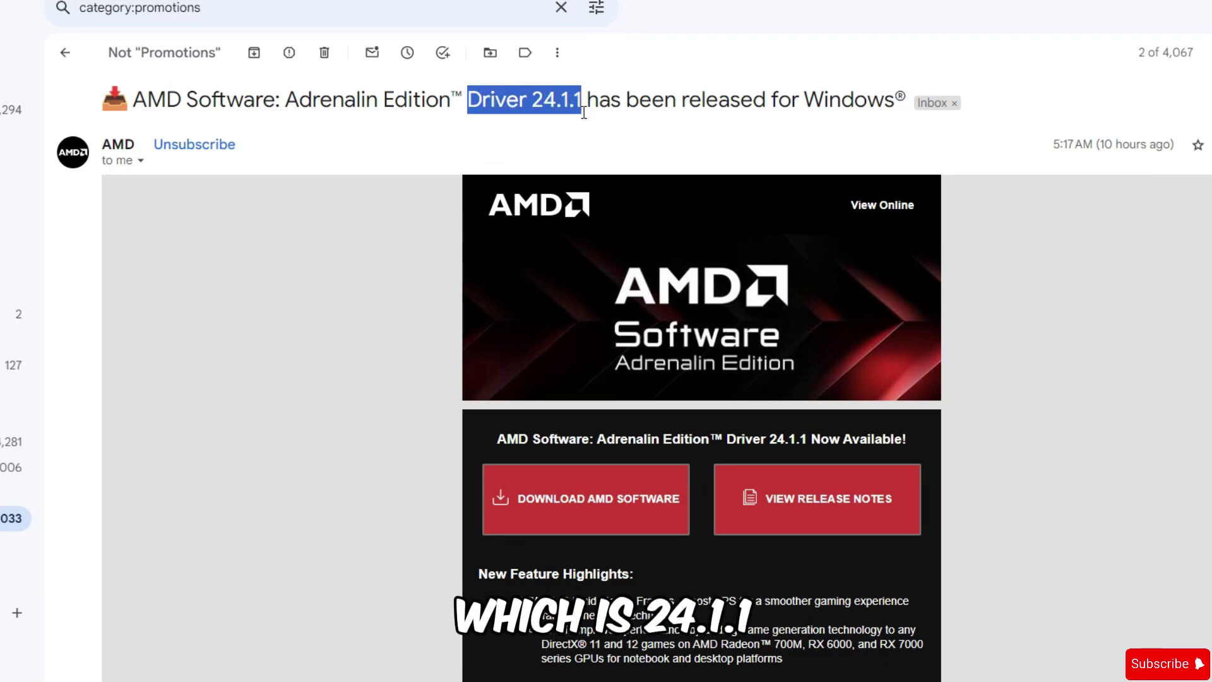
left_click(400, 177)
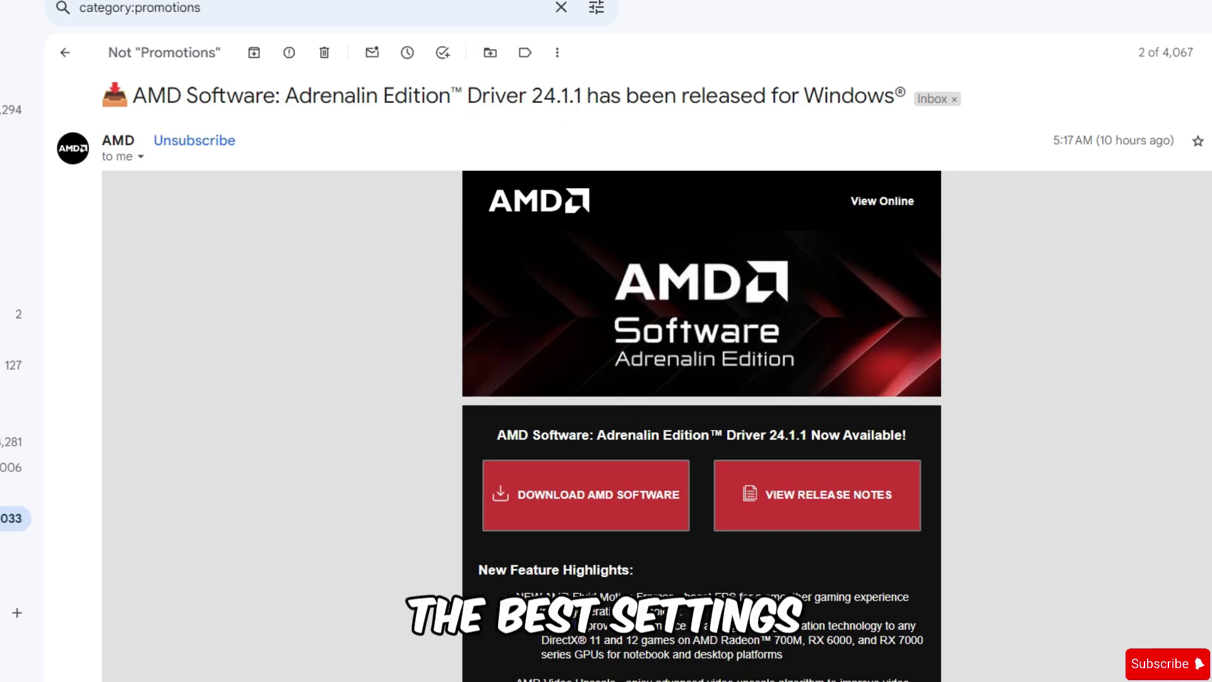
scroll(701, 366, "down", 8)
scroll(965, 351, "up", 7)
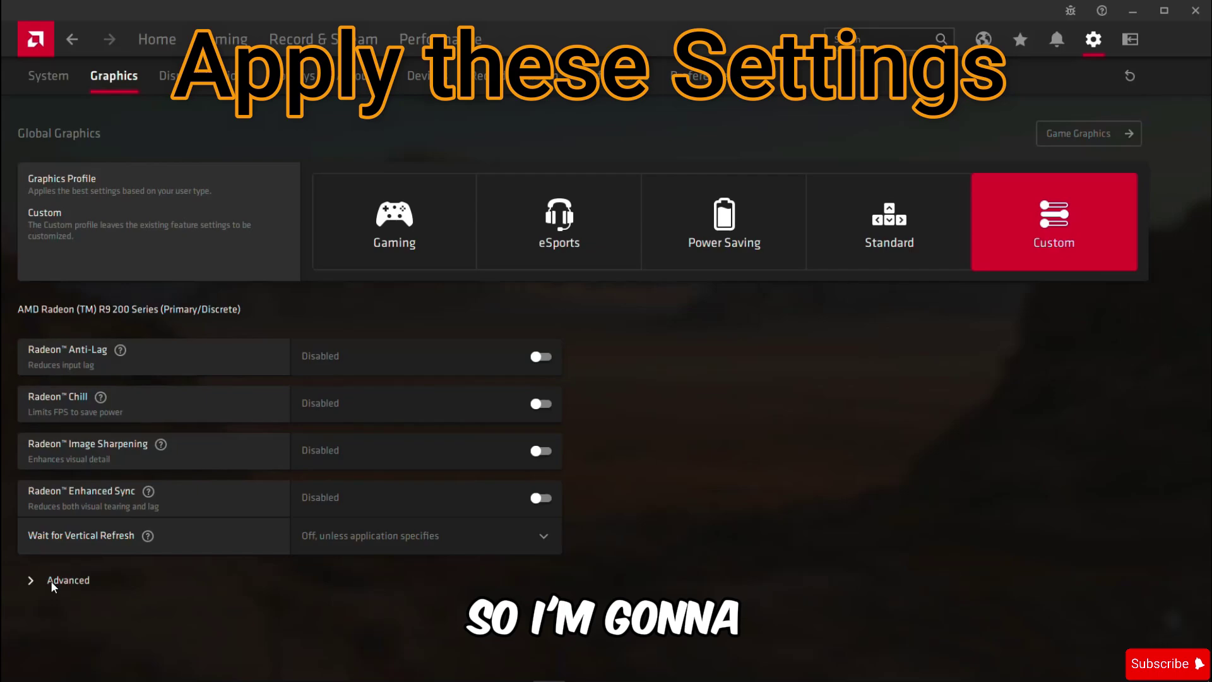
Step: Expand the Advanced graphics settings and scroll through them
left_click(50, 579)
scroll(324, 482, "down", 4)
scroll(324, 482, "down", 3)
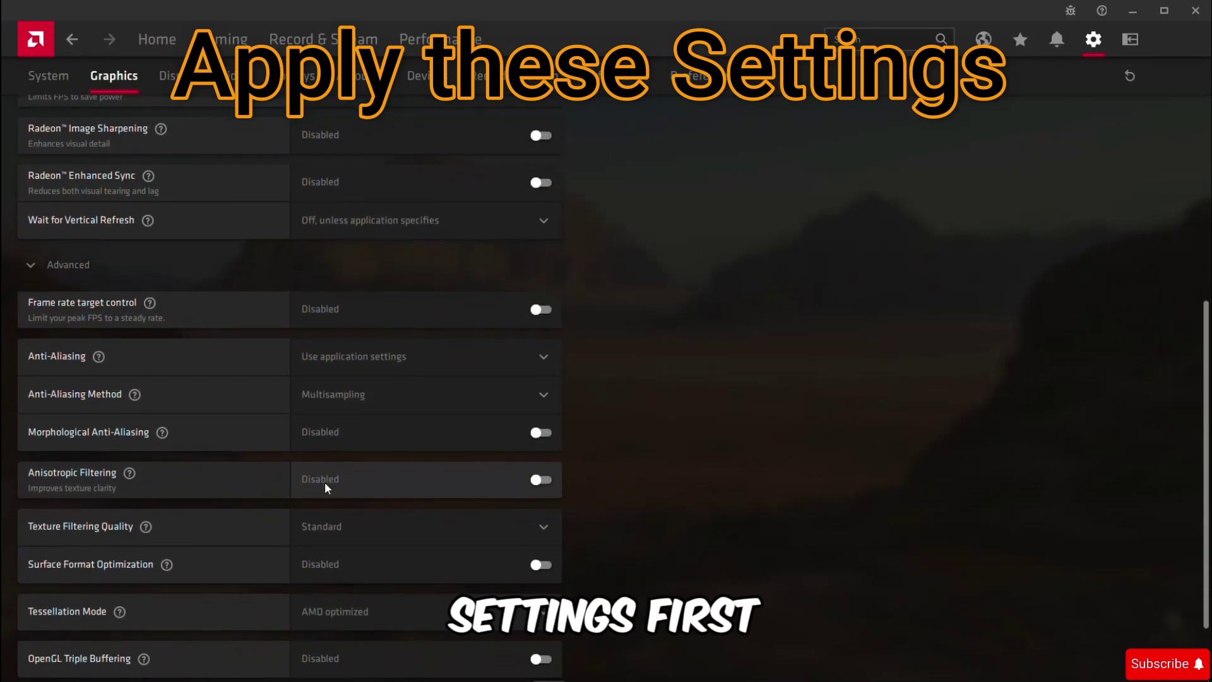
scroll(516, 438, "up", 7)
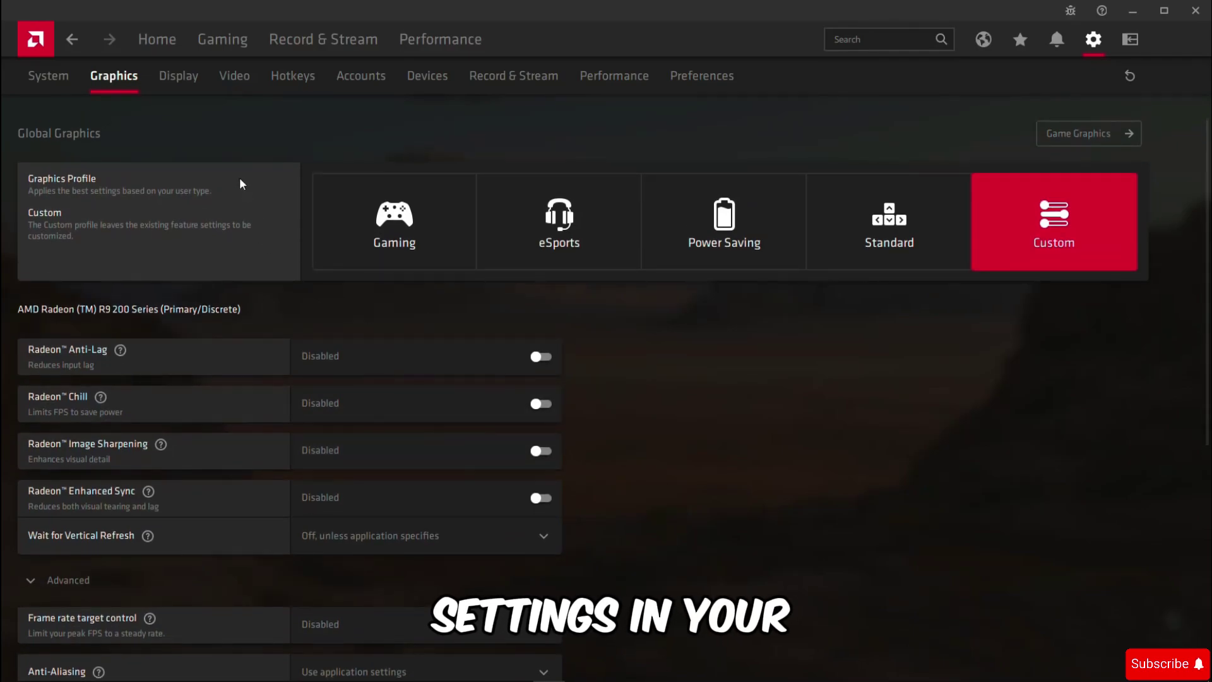
Step: Browse the Display, Video, Hotkeys, Accounts and Devices settings tabs
left_click(193, 76)
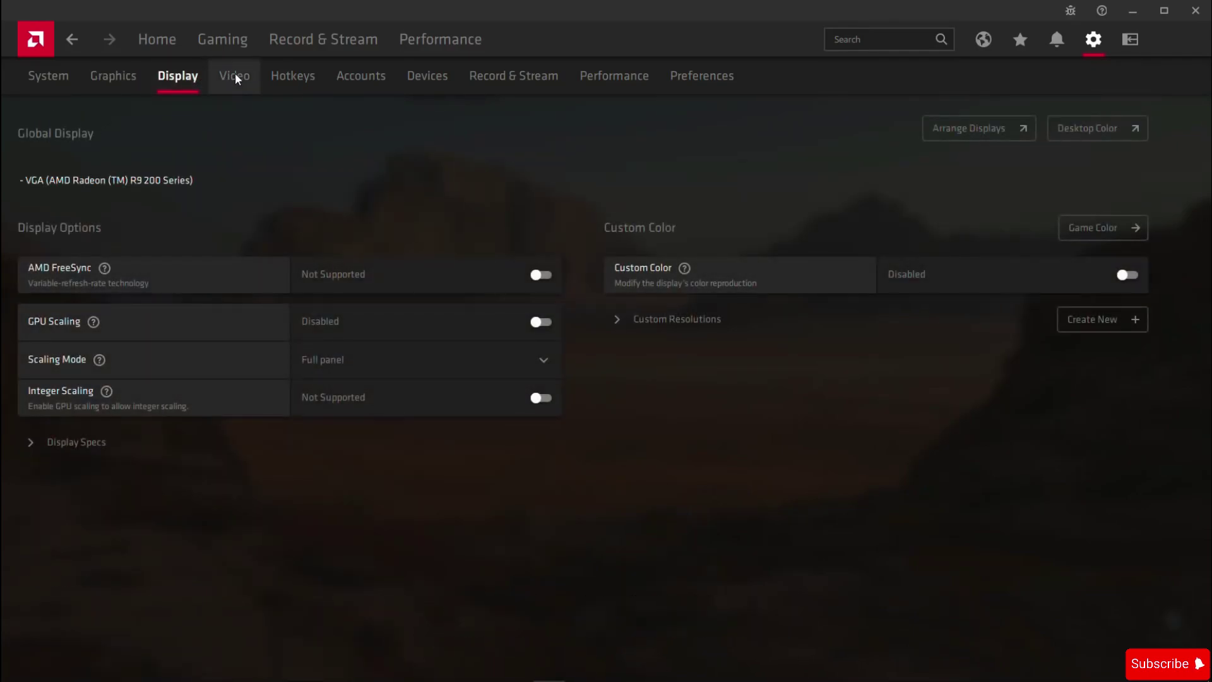
left_click(235, 76)
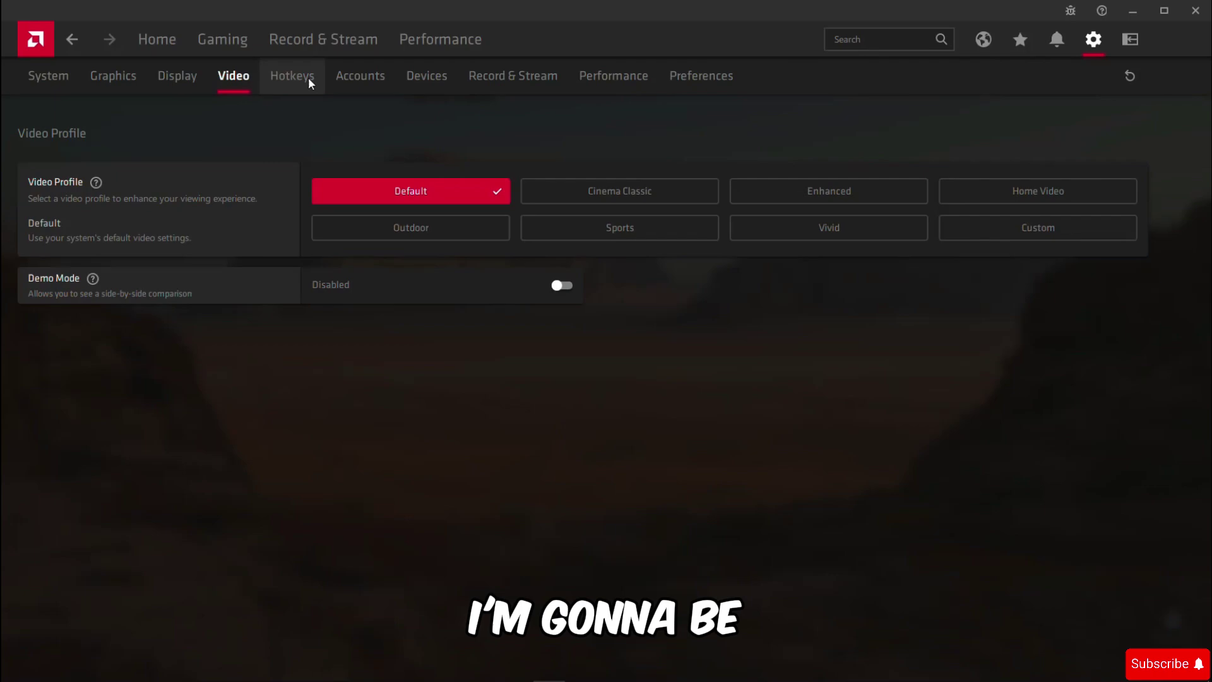
left_click(291, 73)
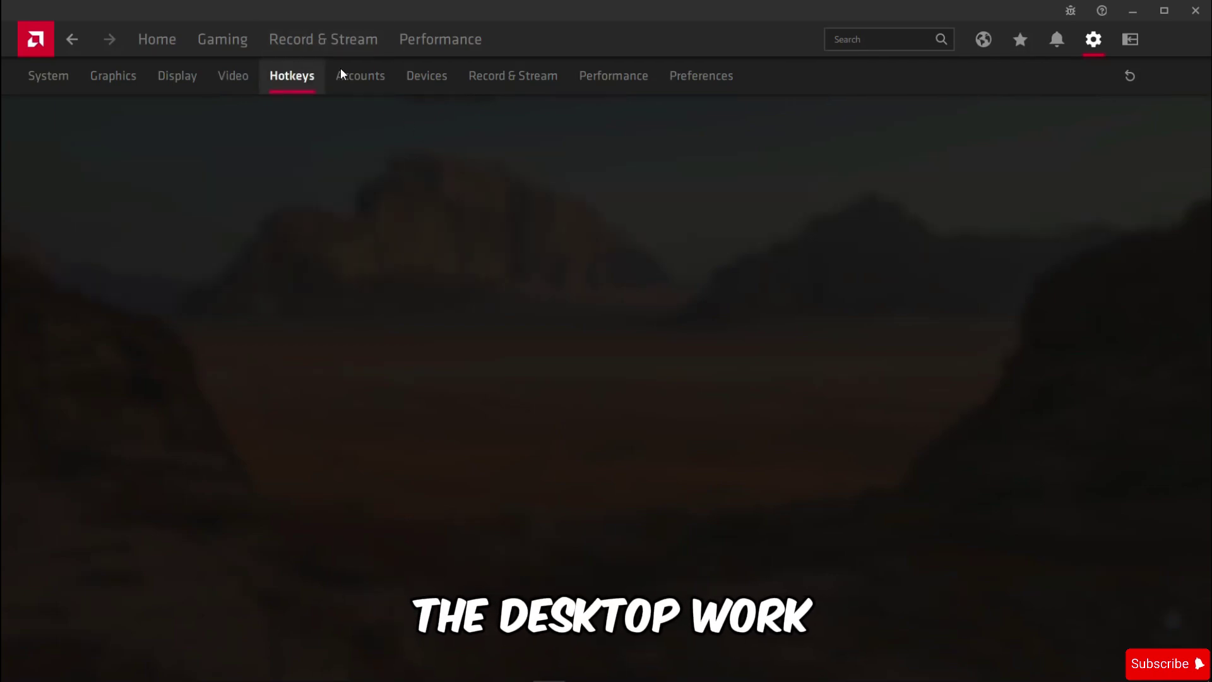
left_click(345, 71)
left_click(429, 75)
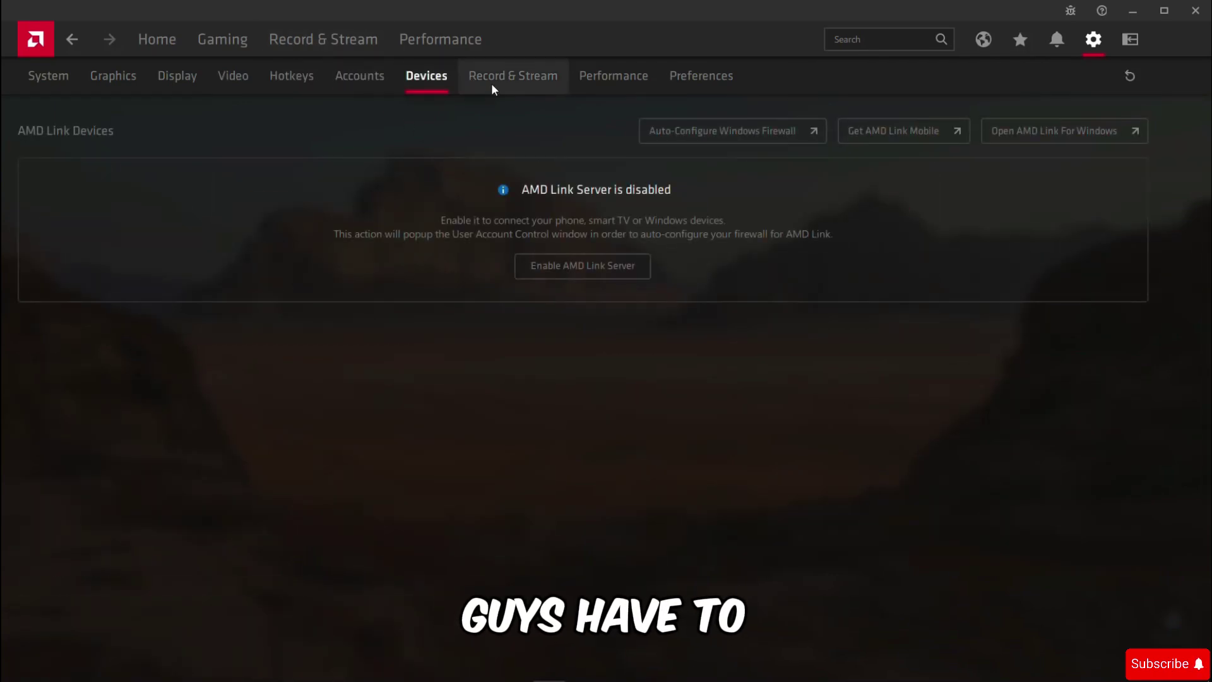
Step: Review the Record & Stream settings, then the Performance and Preferences tabs
left_click(509, 82)
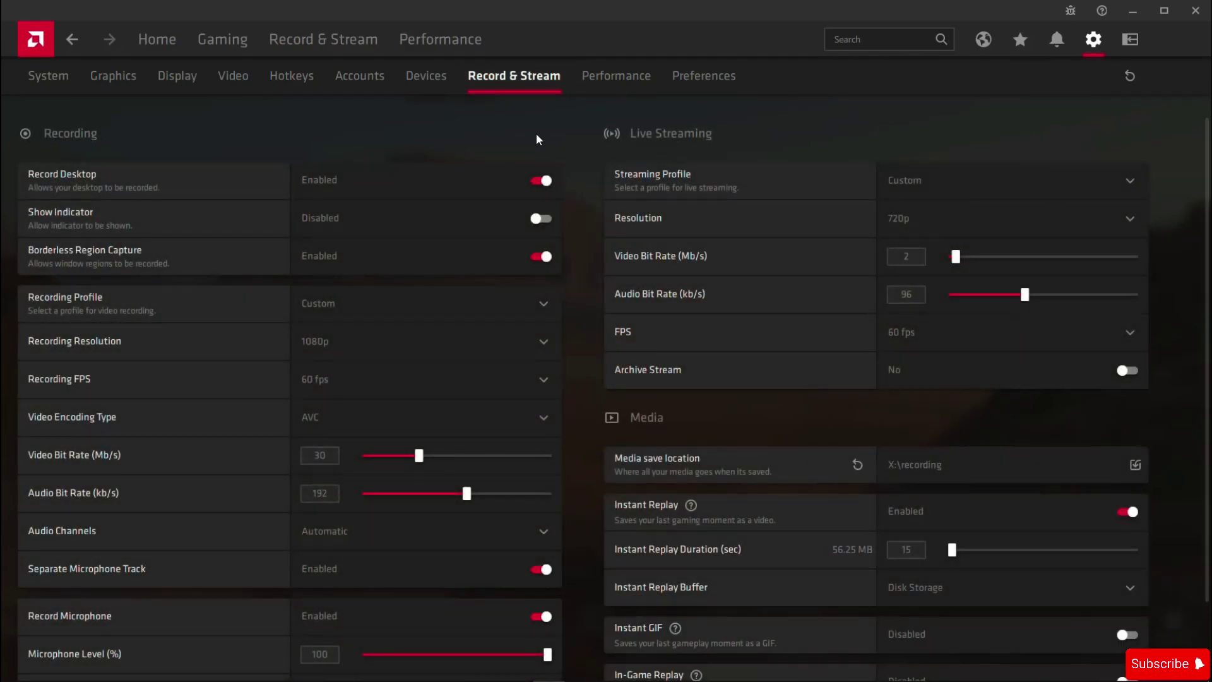
scroll(540, 287, "down", 2)
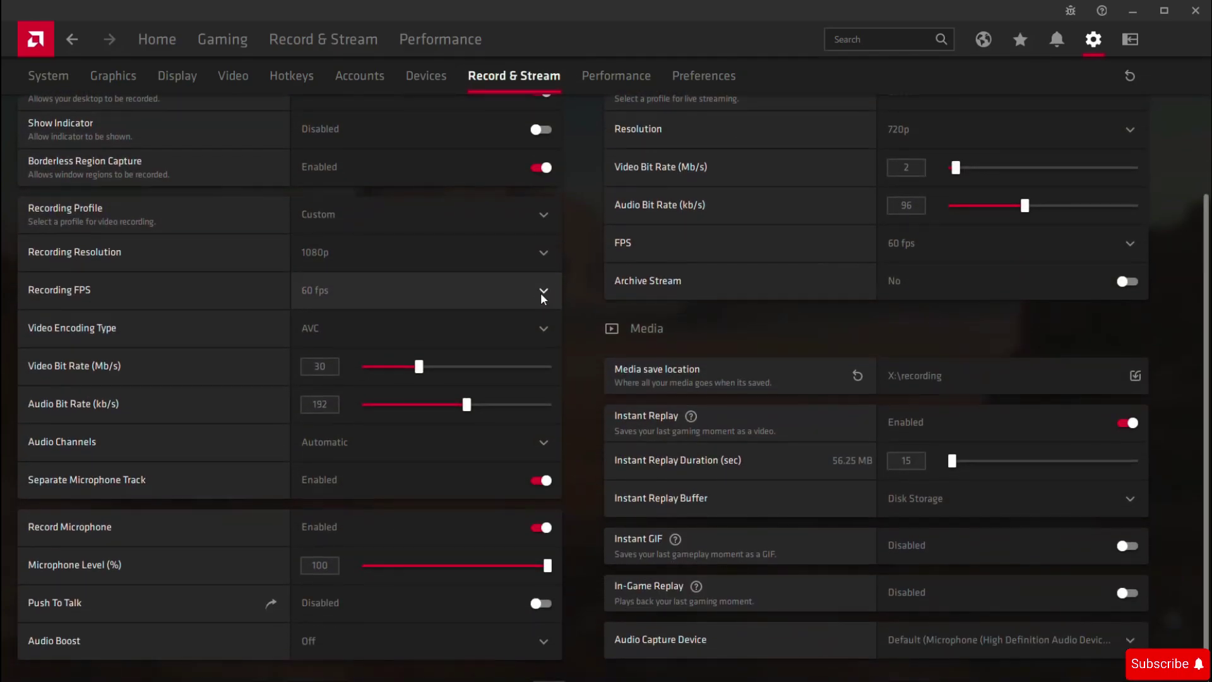
scroll(541, 297, "up", 2)
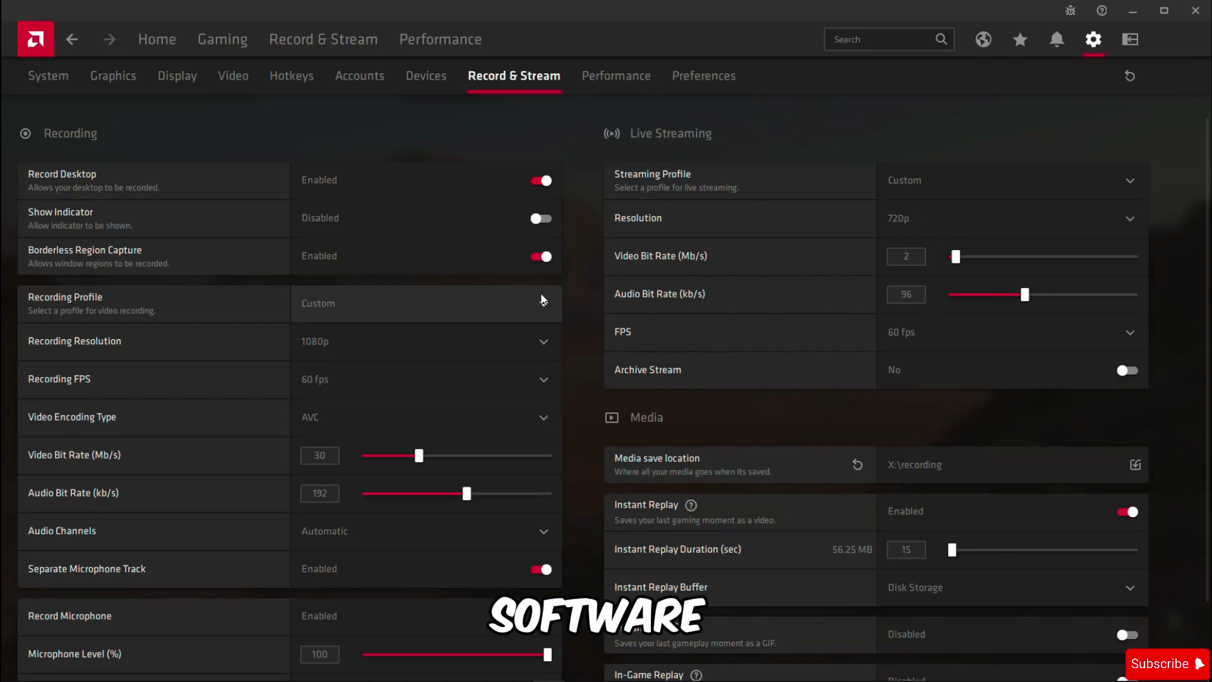
scroll(540, 294, "down", 2)
scroll(537, 265, "up", 2)
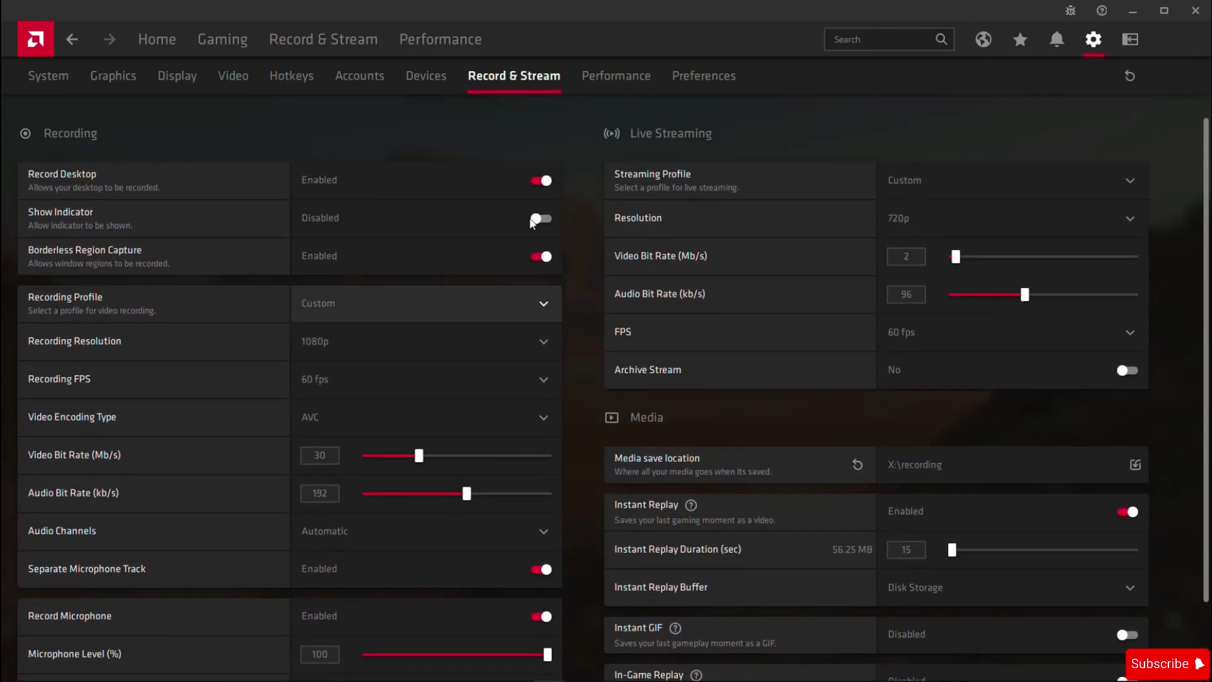
left_click(614, 76)
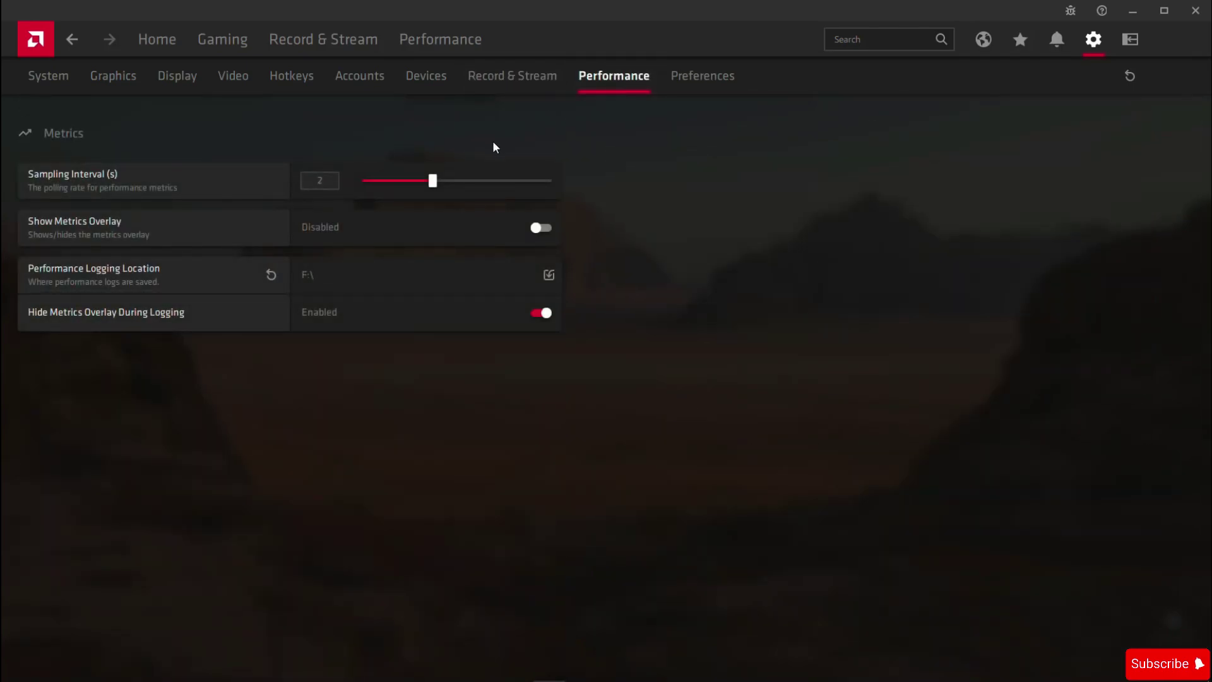
left_click(729, 77)
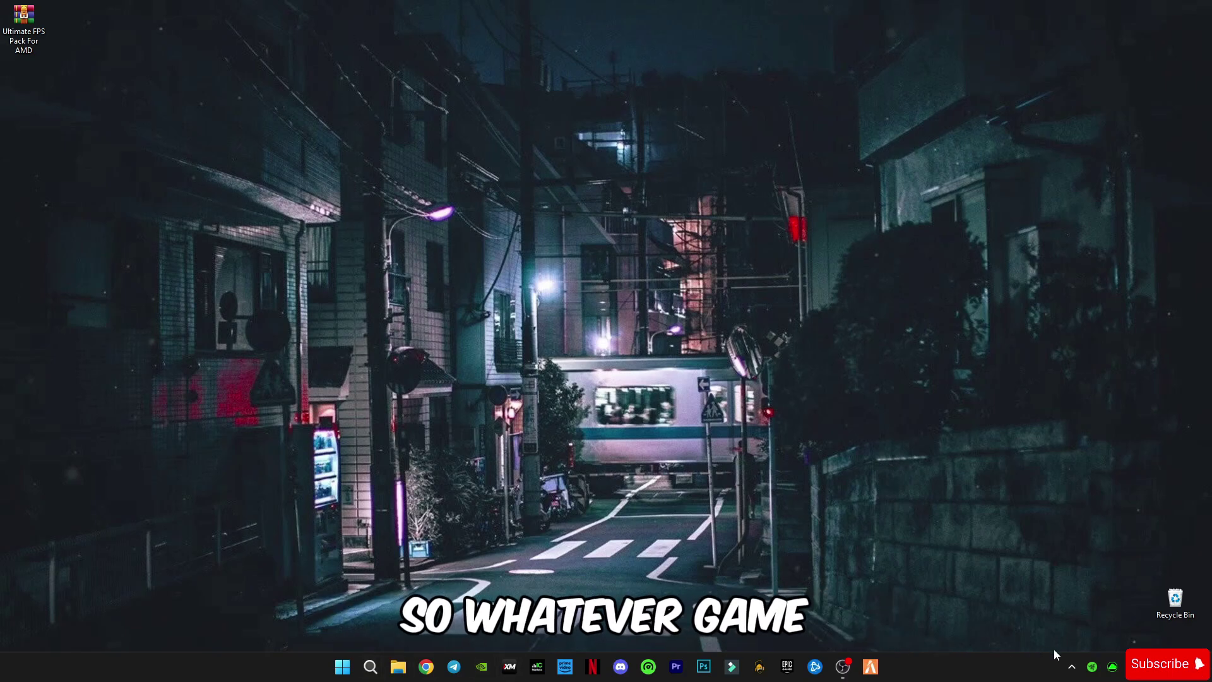
Step: Browse File Explorer to D:\Games\GTAV and scroll down its contents
left_click(398, 666)
left_click(75, 402)
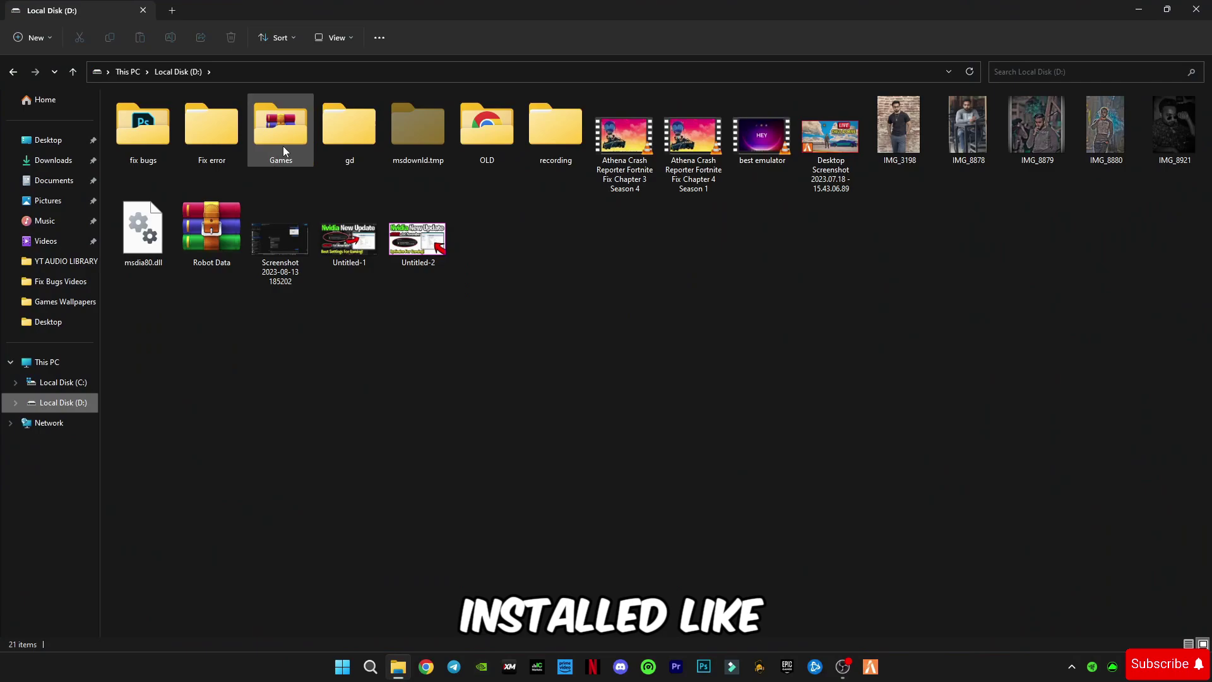
double_click(283, 151)
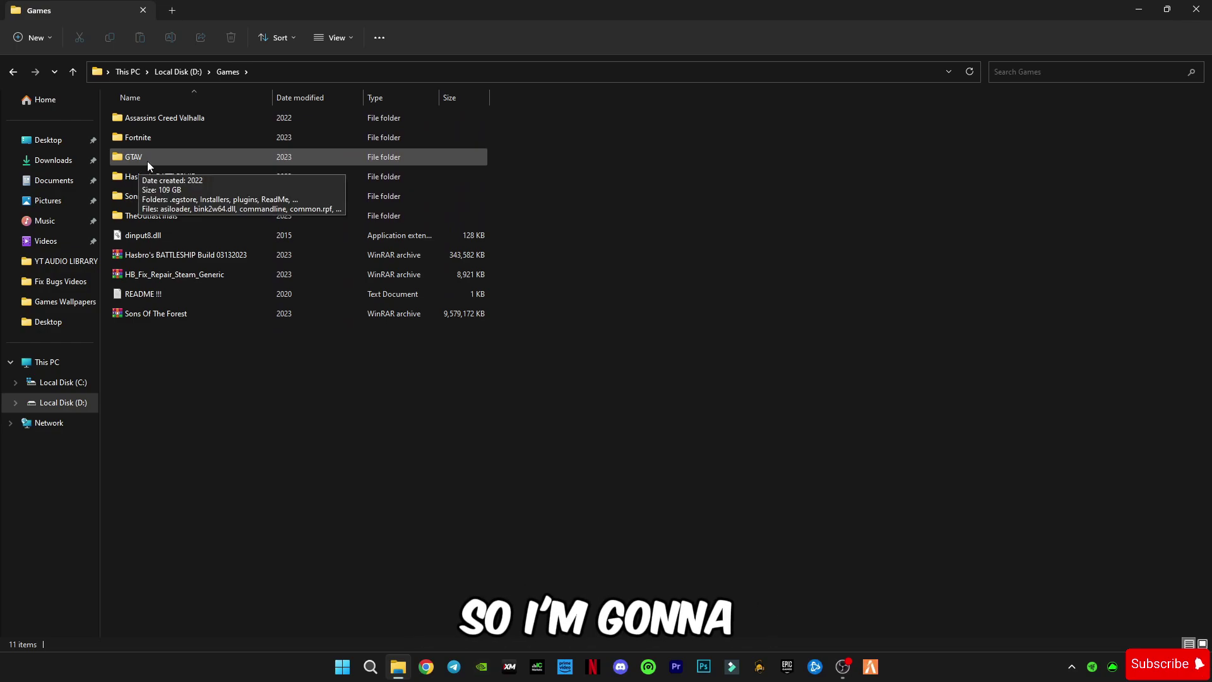
double_click(145, 161)
scroll(228, 432, "down", 4)
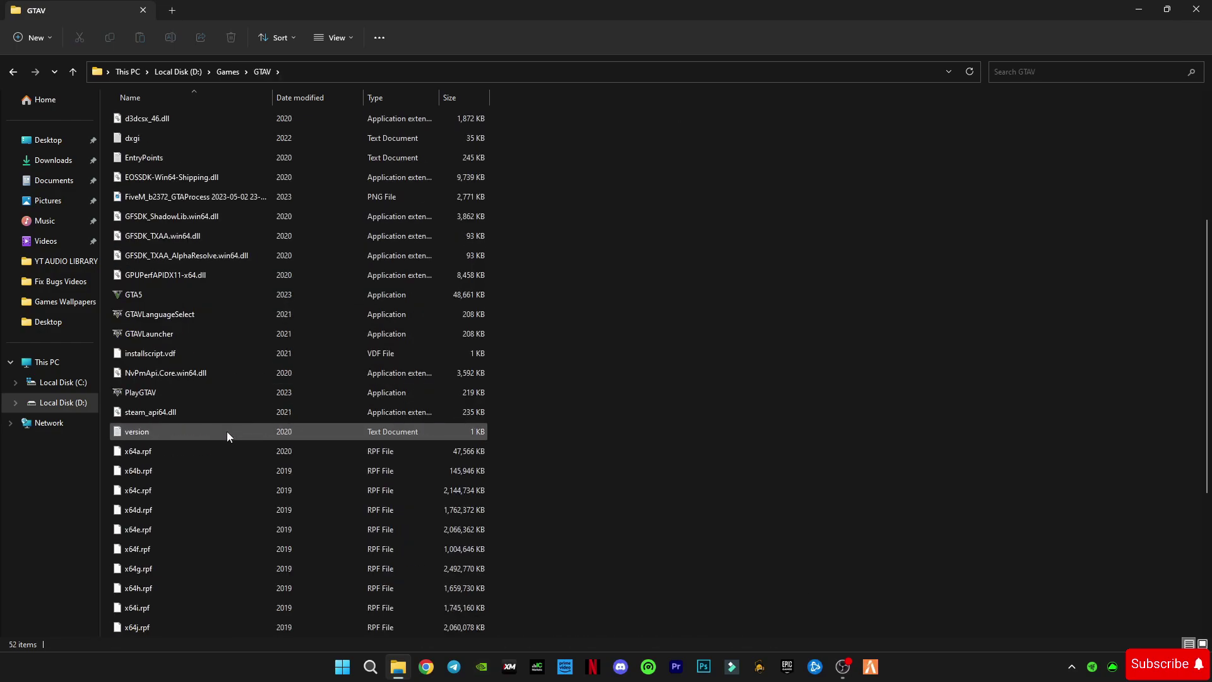
Step: Tick Disable fullscreen optimizations in GTA5's Compatibility properties and confirm with OK
right_click(141, 294)
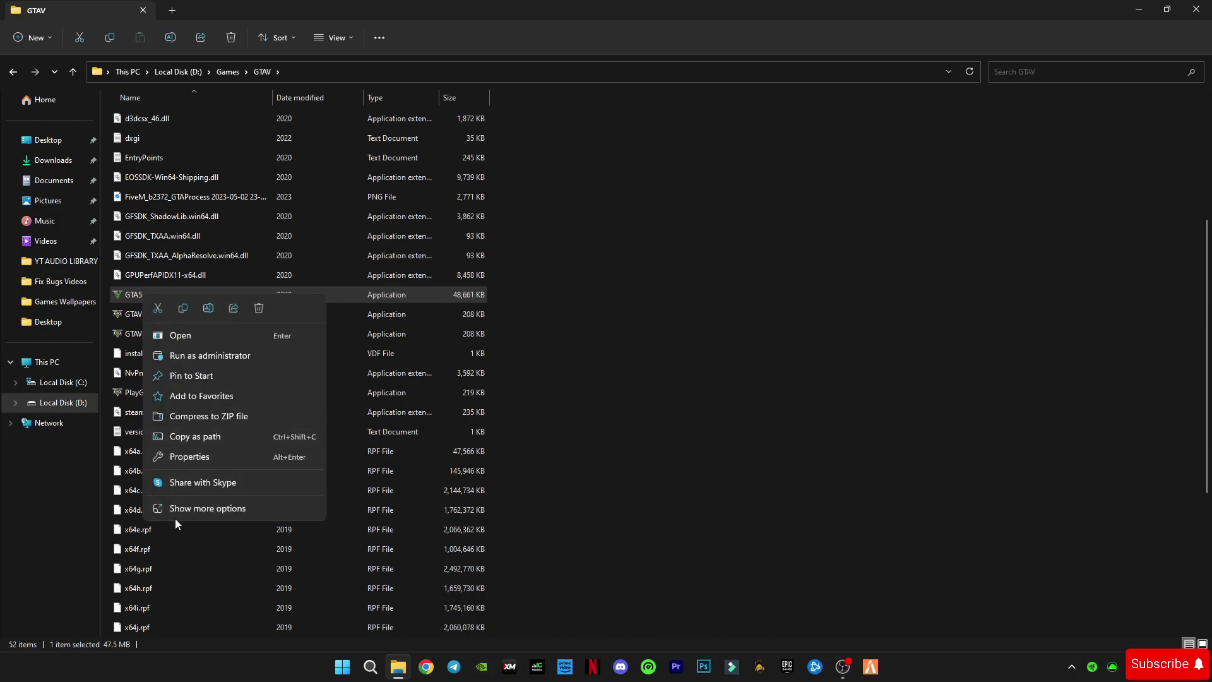
left_click(184, 508)
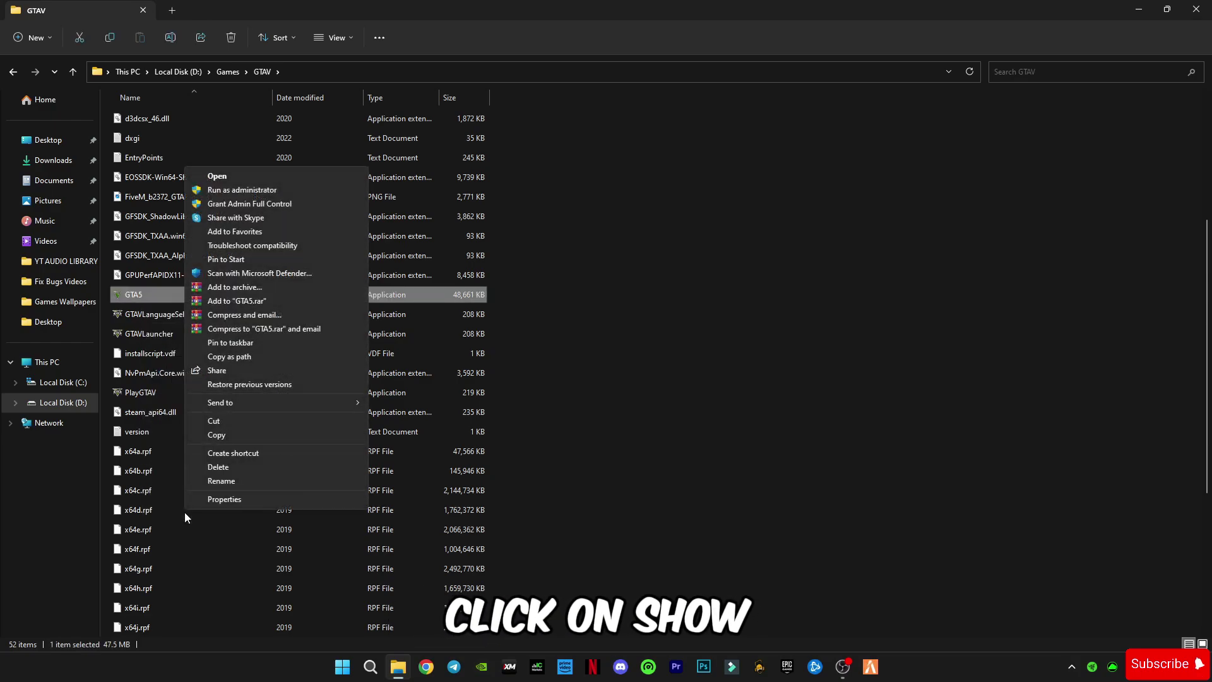
left_click(241, 500)
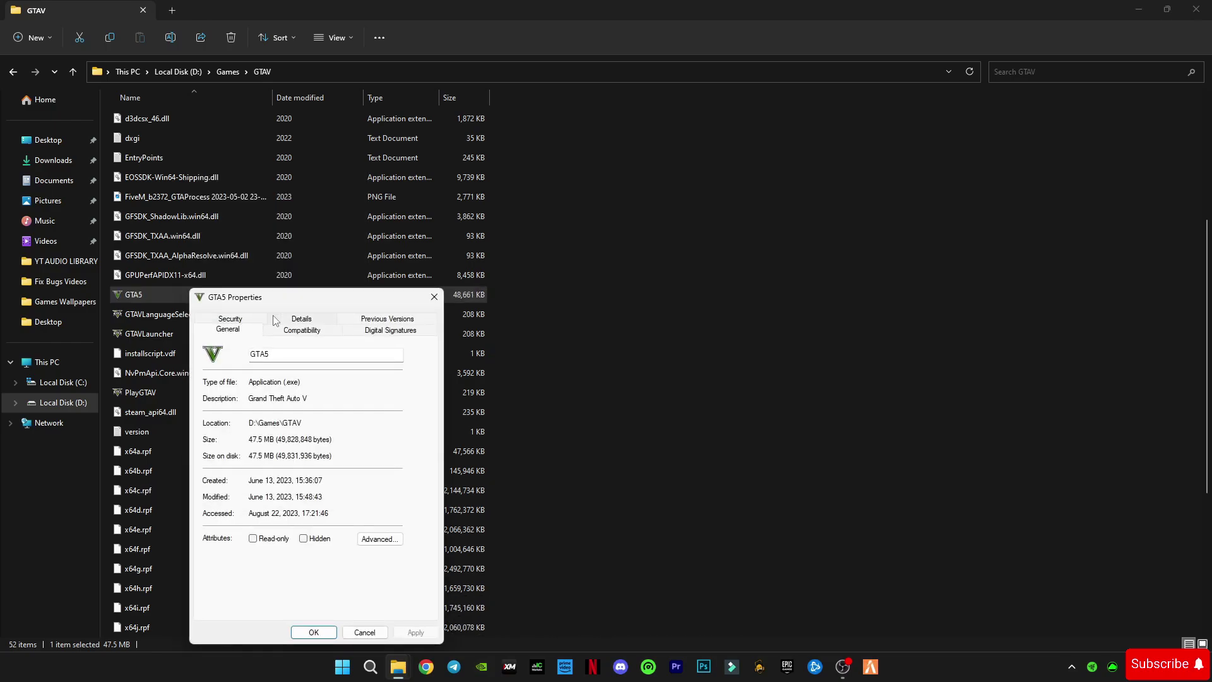
left_click(322, 330)
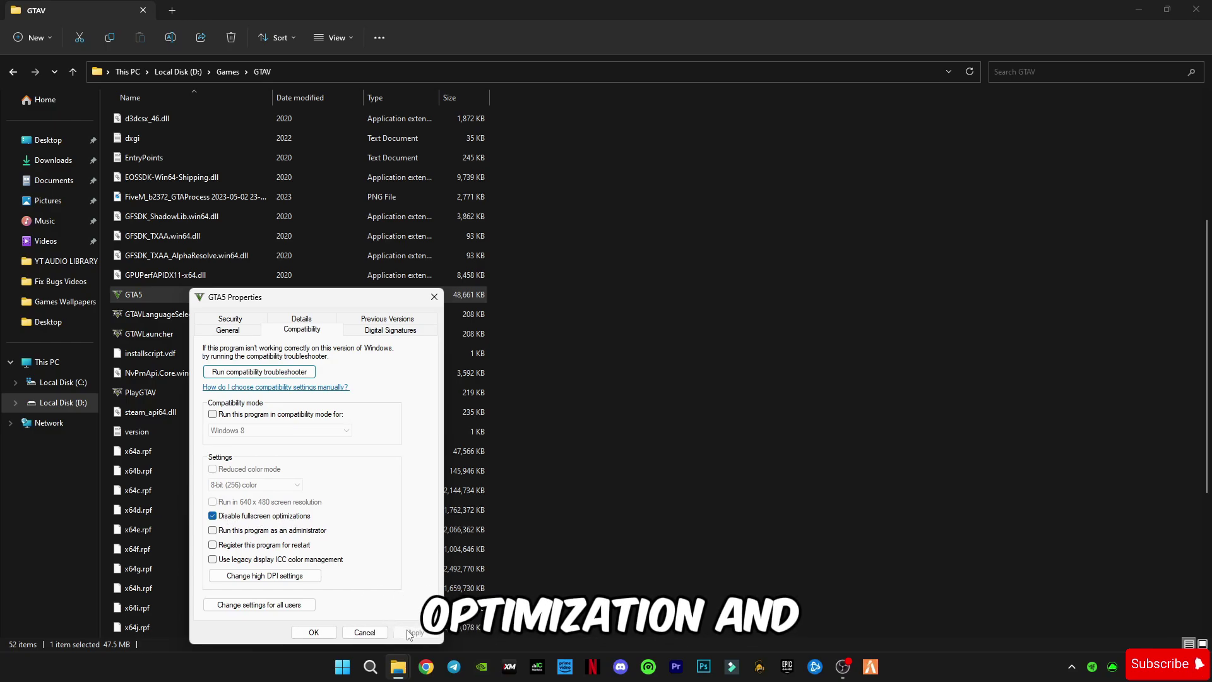
left_click(314, 633)
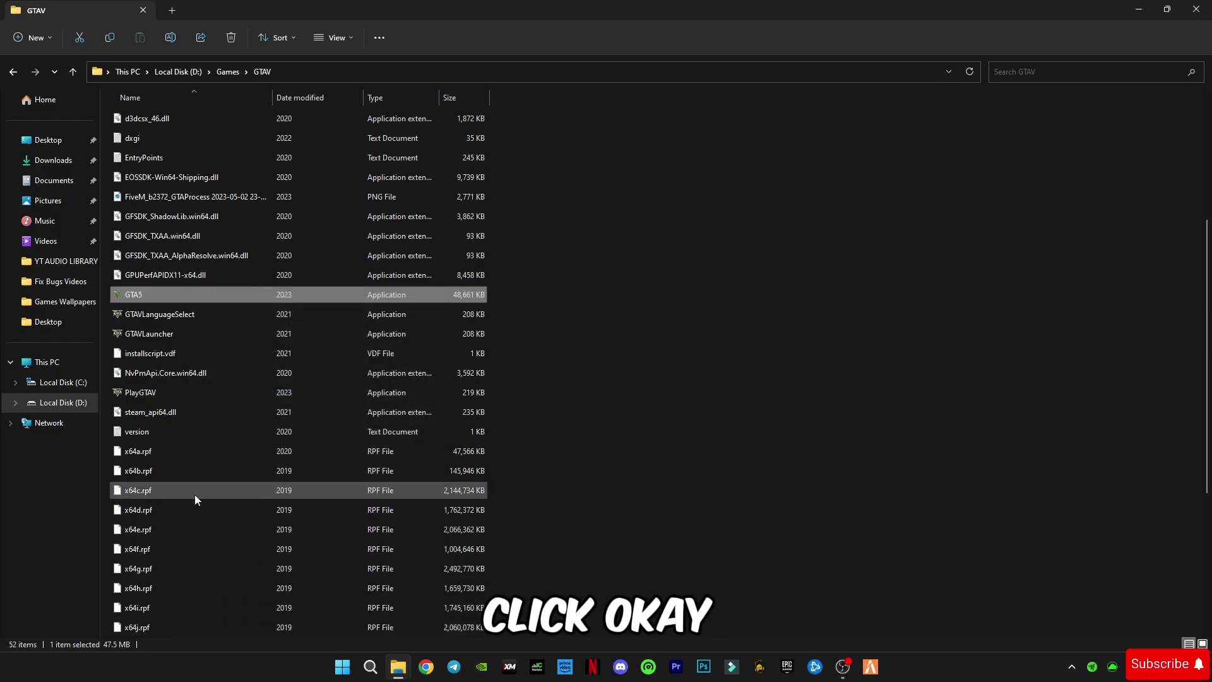
Step: Close File Explorer and open the Gaming section of Windows Settings
left_click(1203, 7)
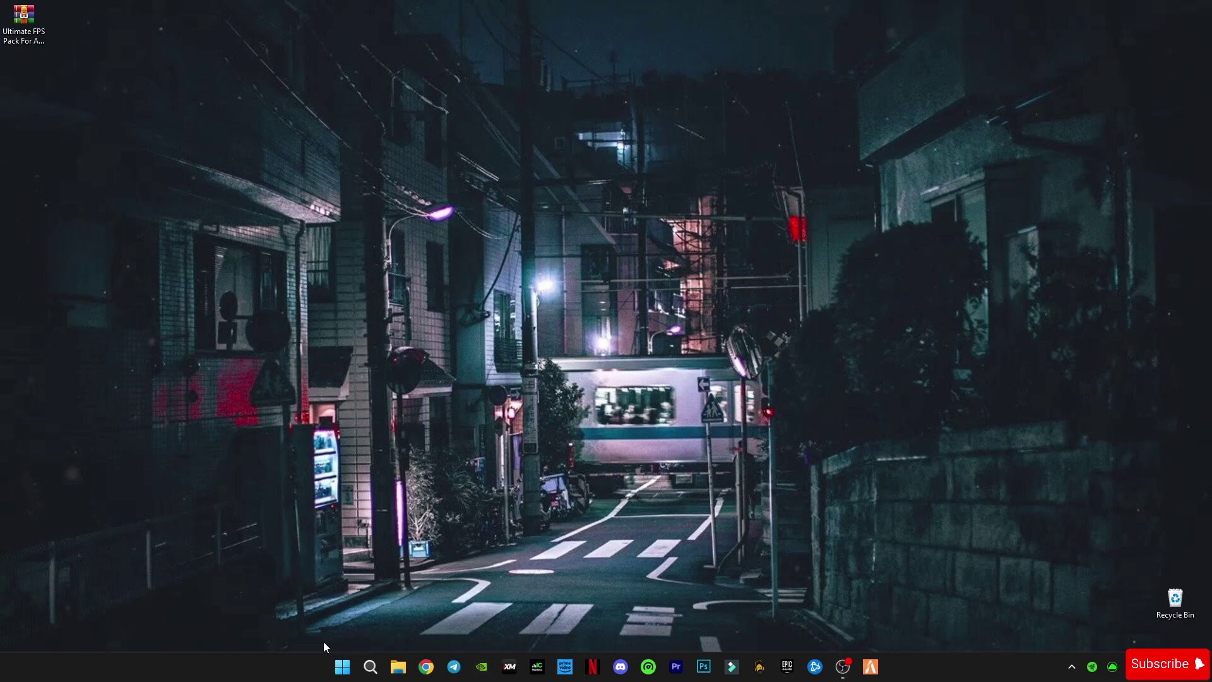
left_click(342, 666)
left_click(775, 288)
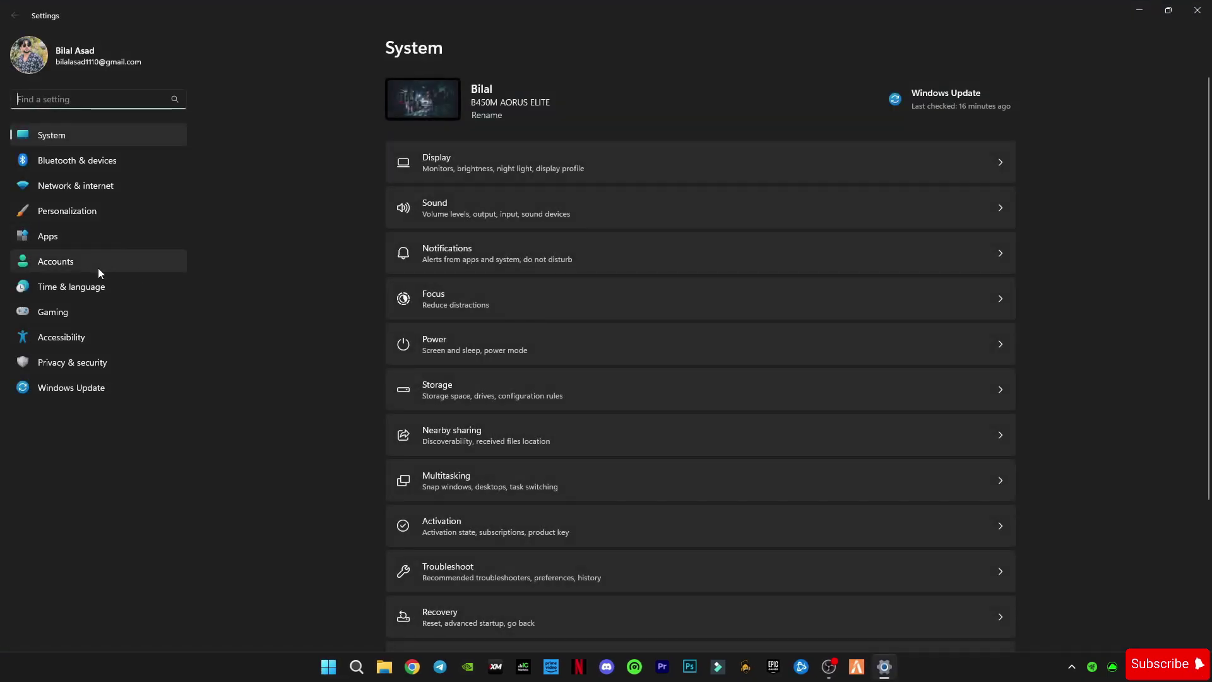
left_click(53, 316)
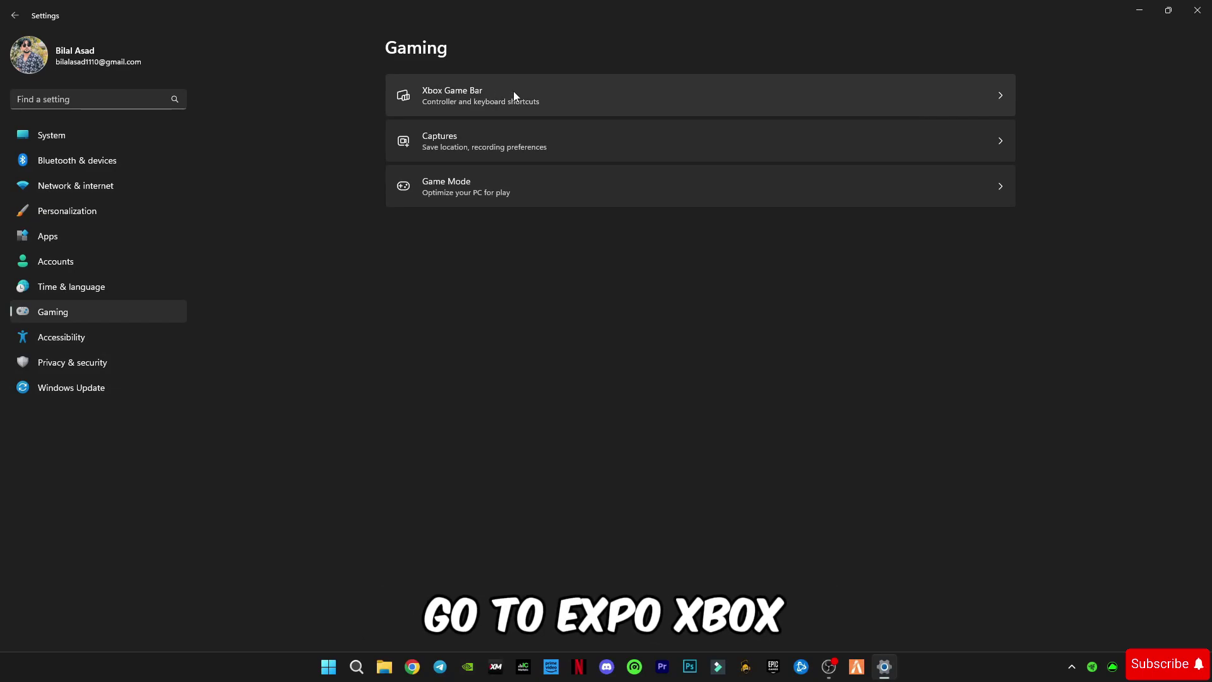
Step: Check Xbox Game Bar and Game Mode, leaving Game Mode Off, then search 'noti'
left_click(513, 93)
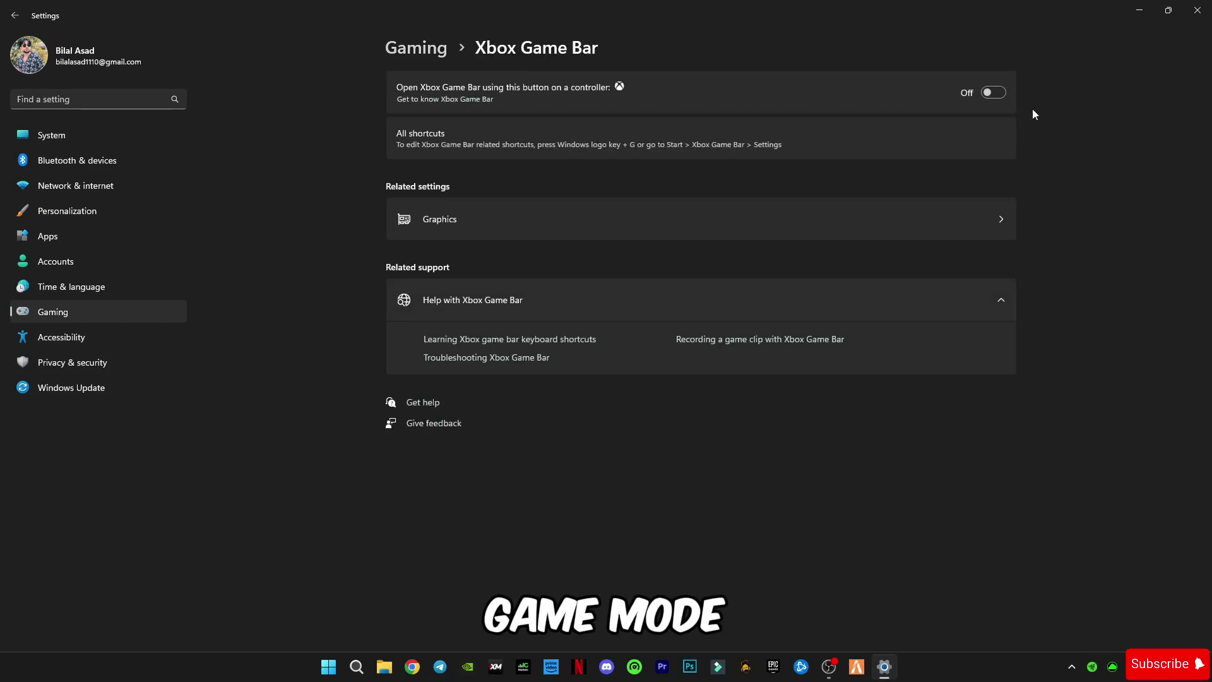
left_click(401, 49)
left_click(428, 201)
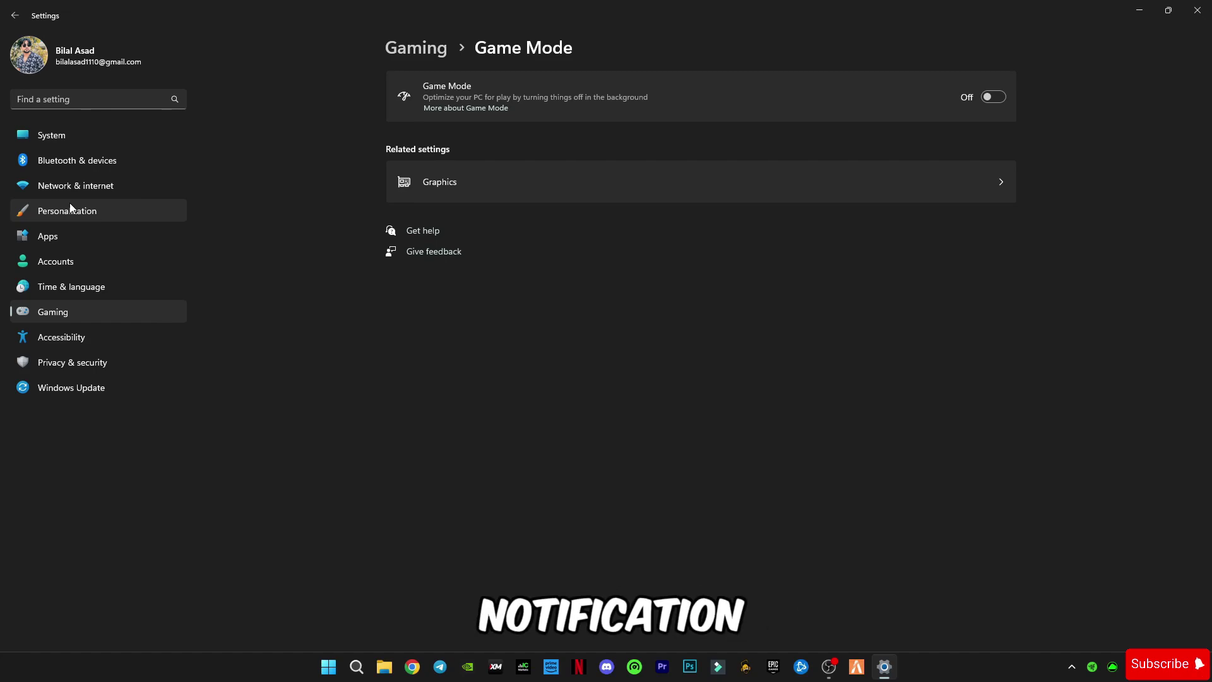
left_click(93, 95)
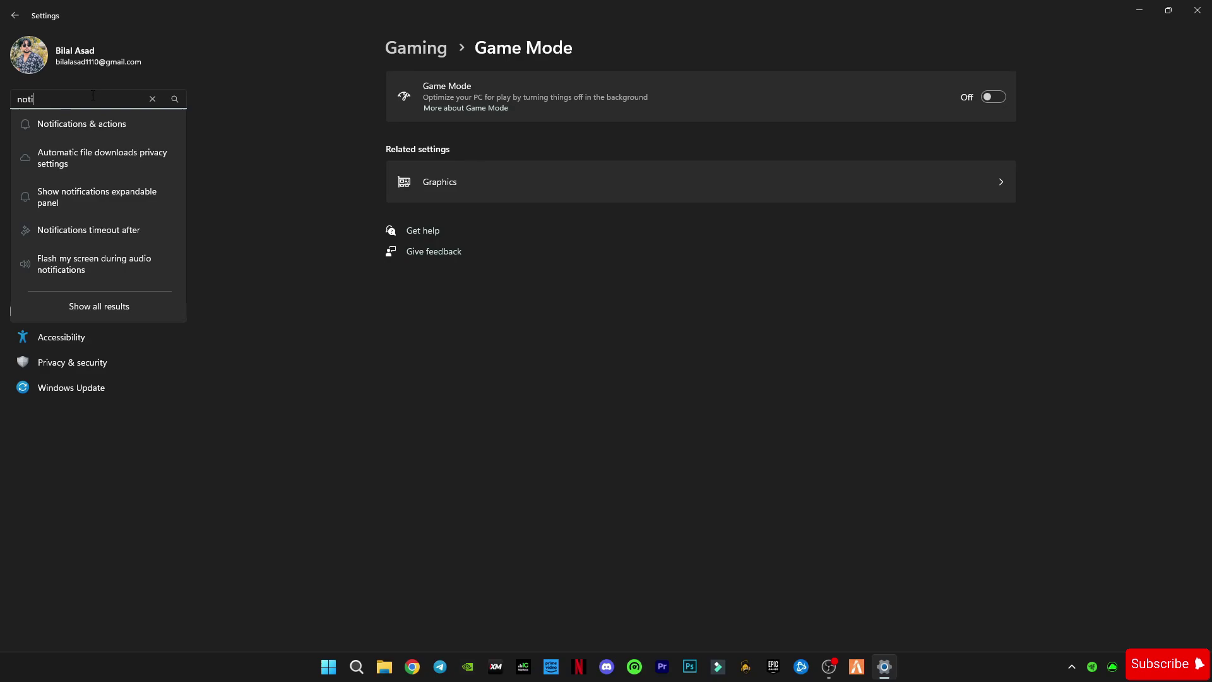
Step: View Notifications & actions with notifications Off, search 'power', then close Settings with Alt+F4
left_click(89, 115)
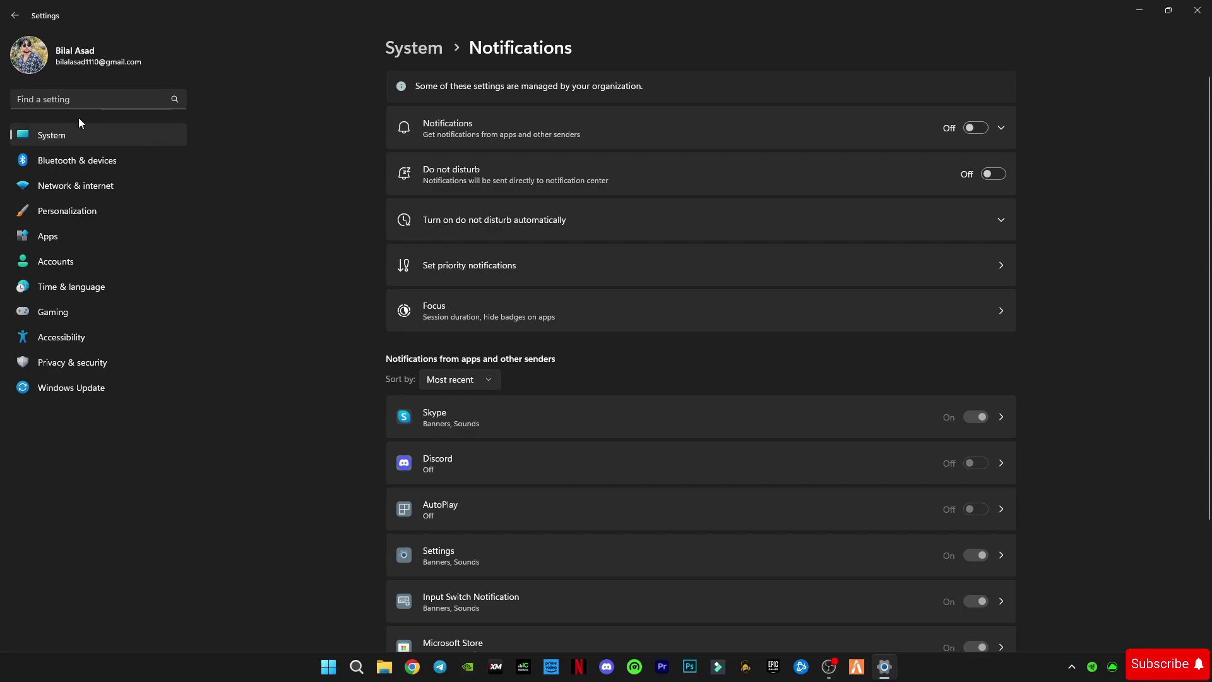
left_click(84, 100)
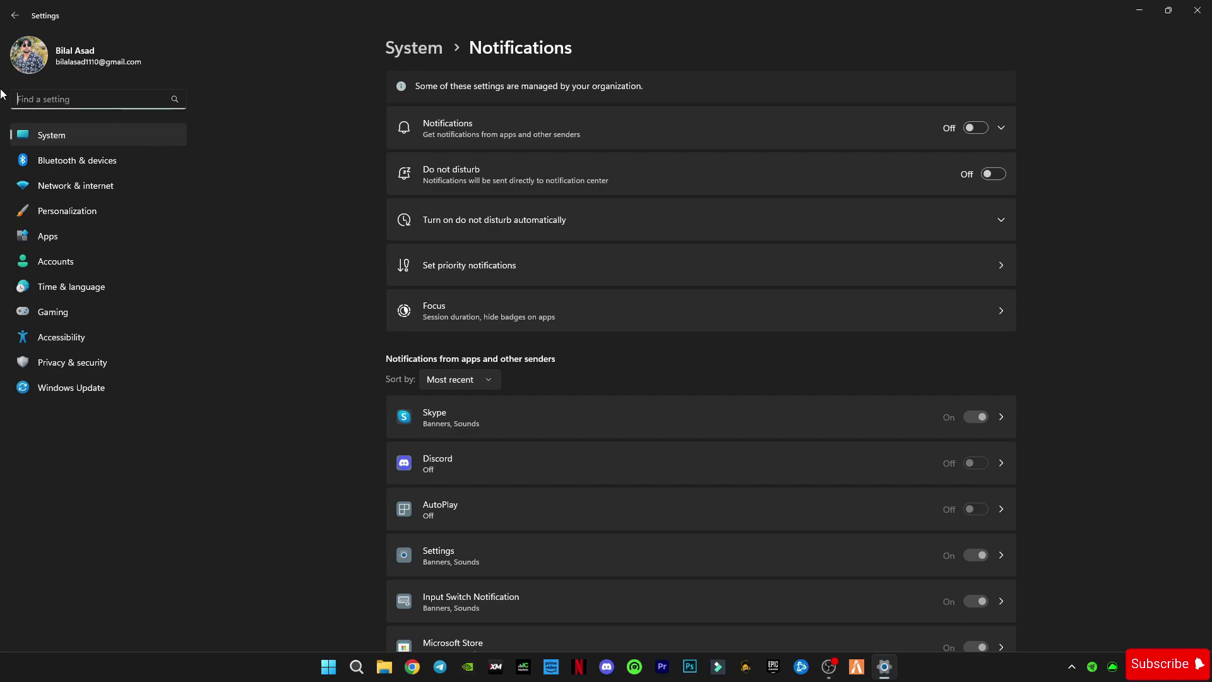
type("po")
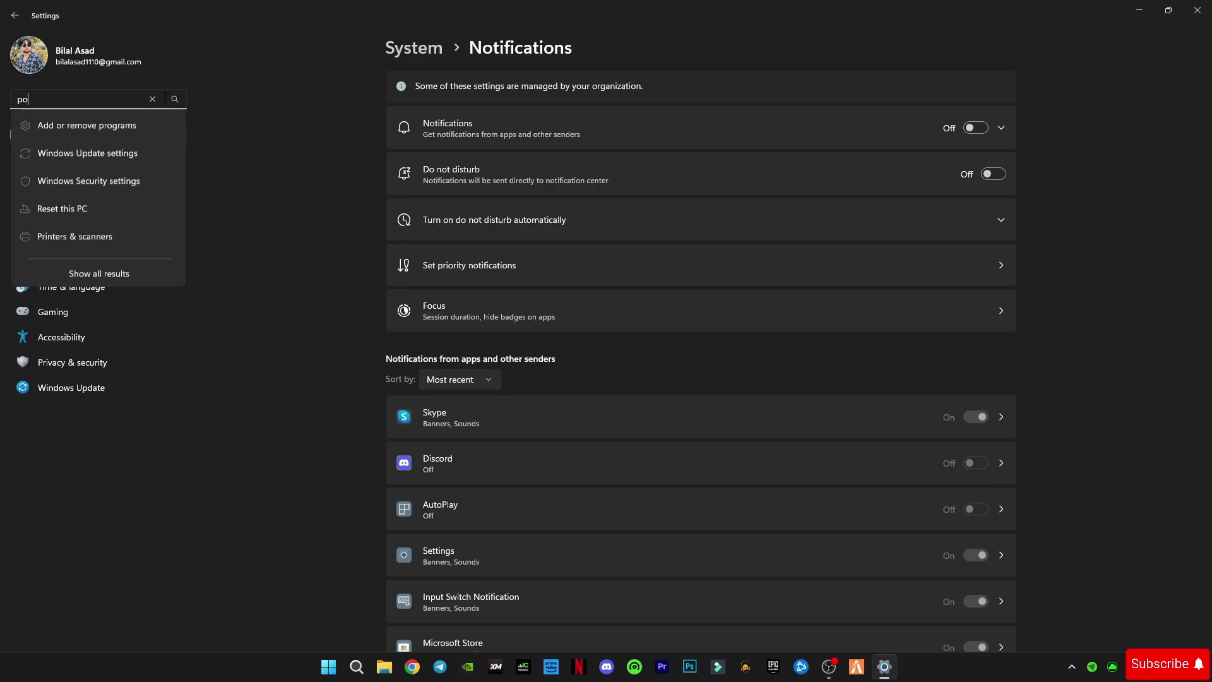
type("wer")
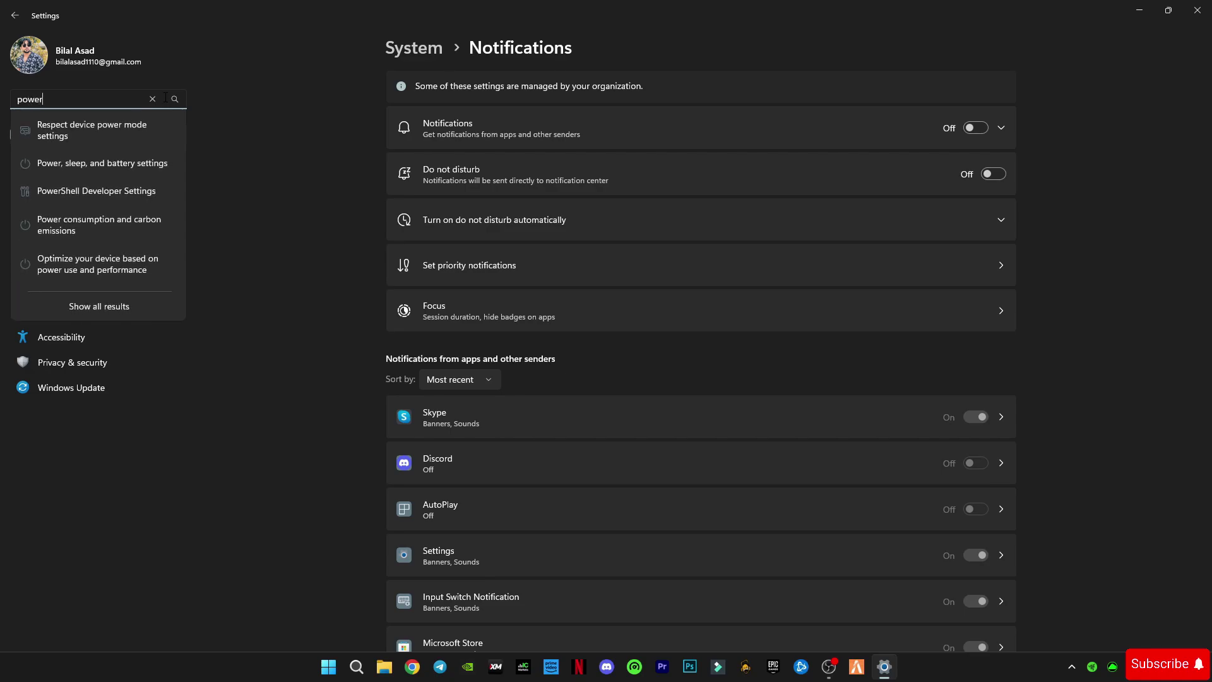
key("alt+F4")
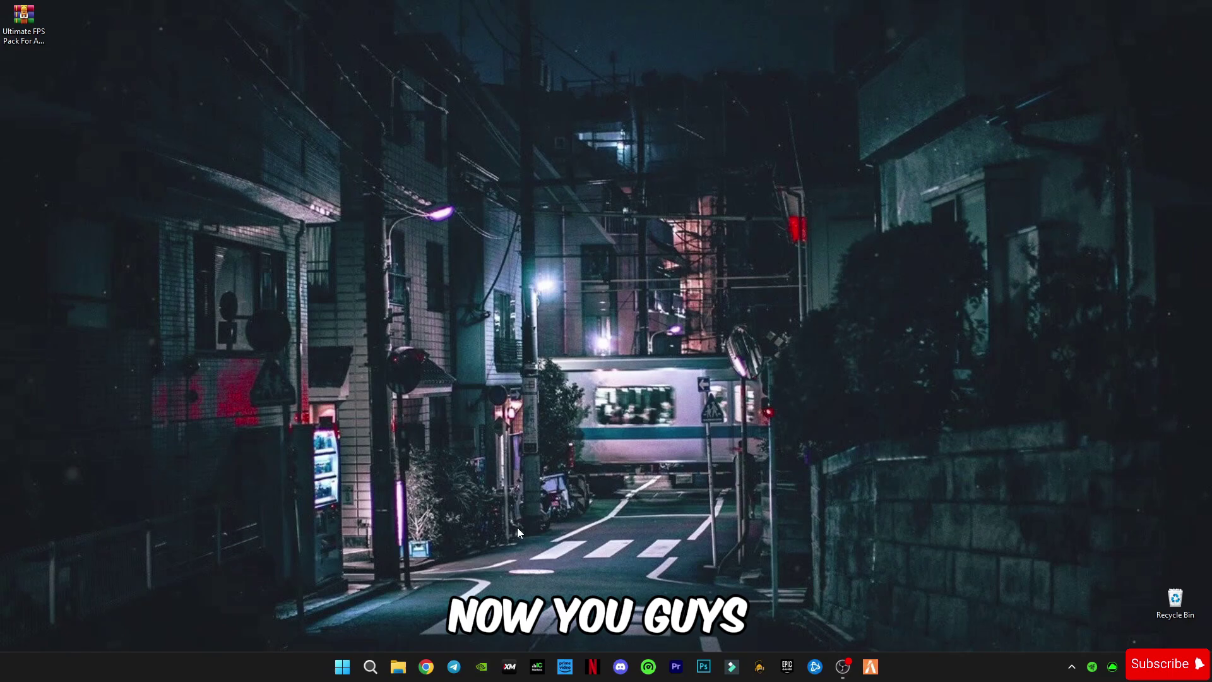
Step: Run 'prefetch' from the Run dialog to open the empty C:\Windows\Prefetch folder
right_click(344, 666)
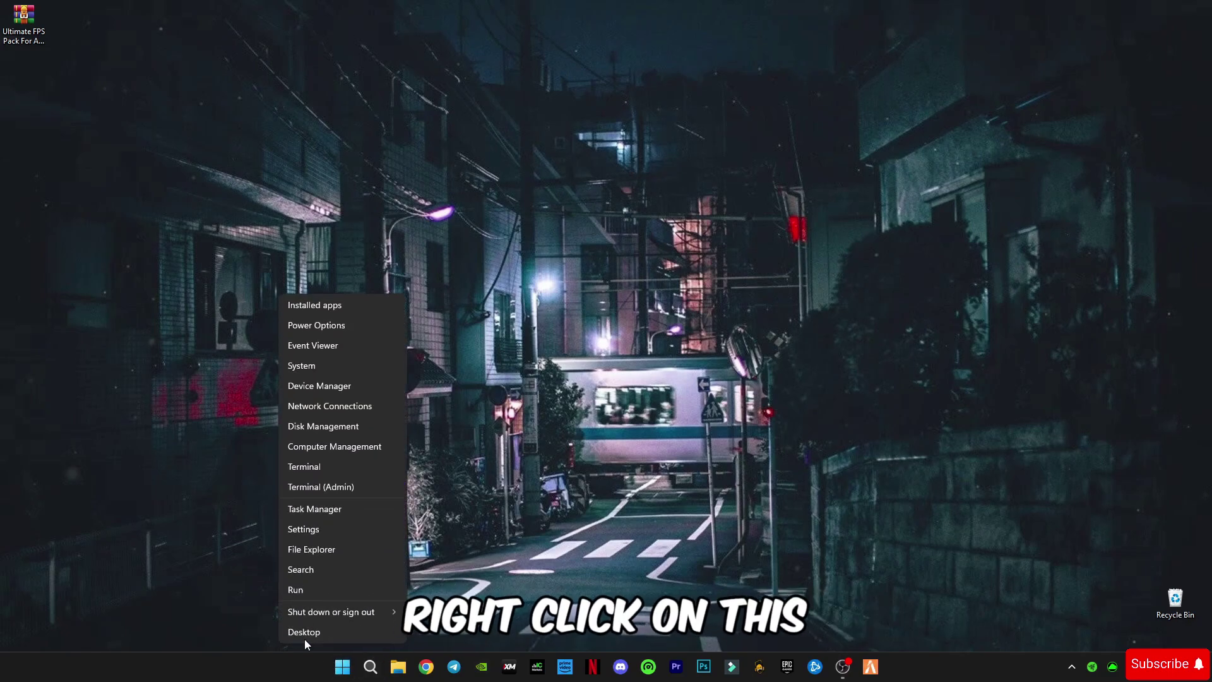
left_click(301, 592)
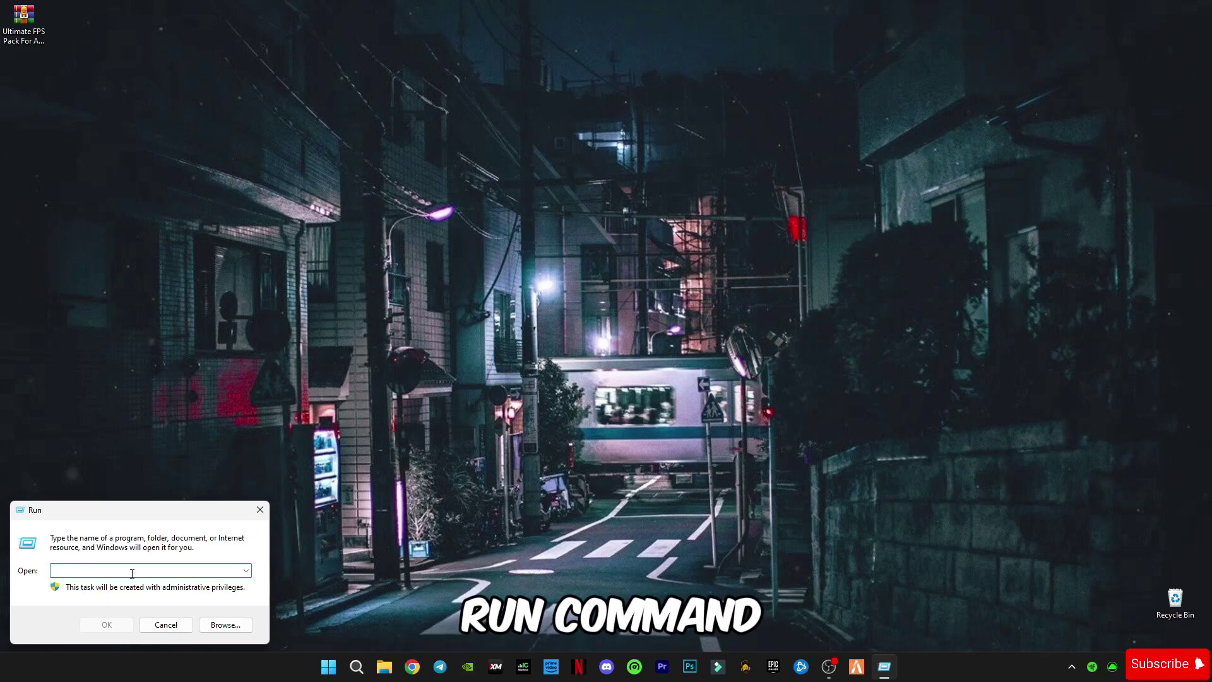
type("refetch")
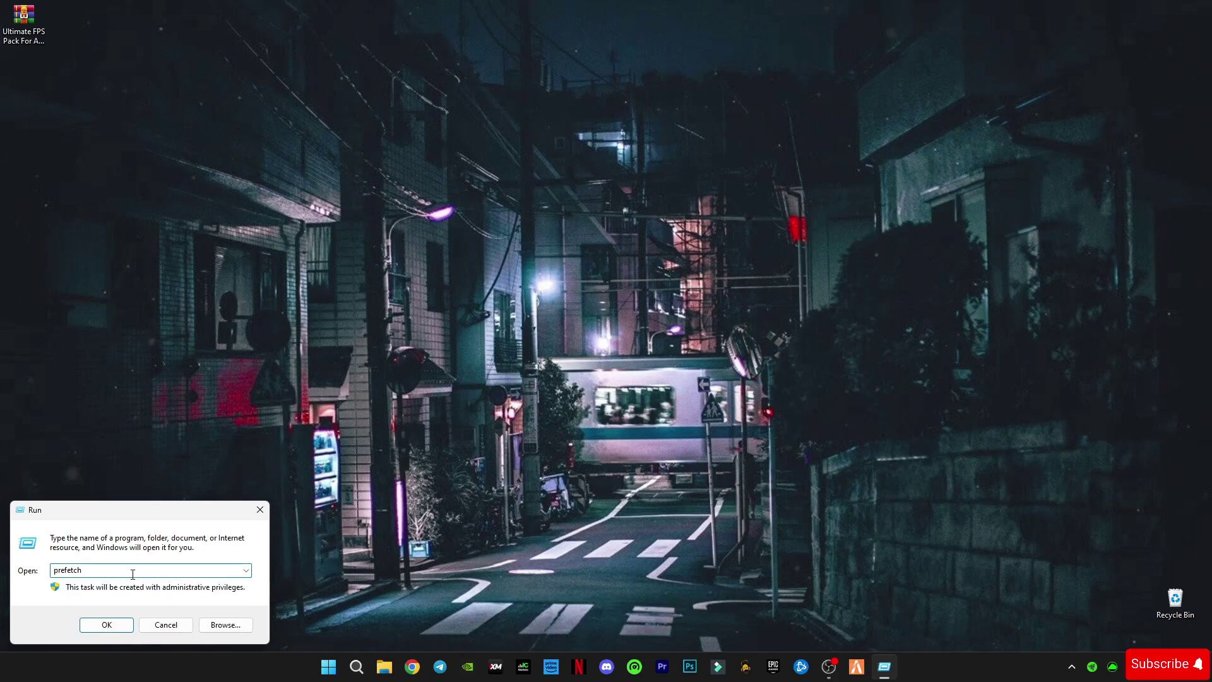
key("Return")
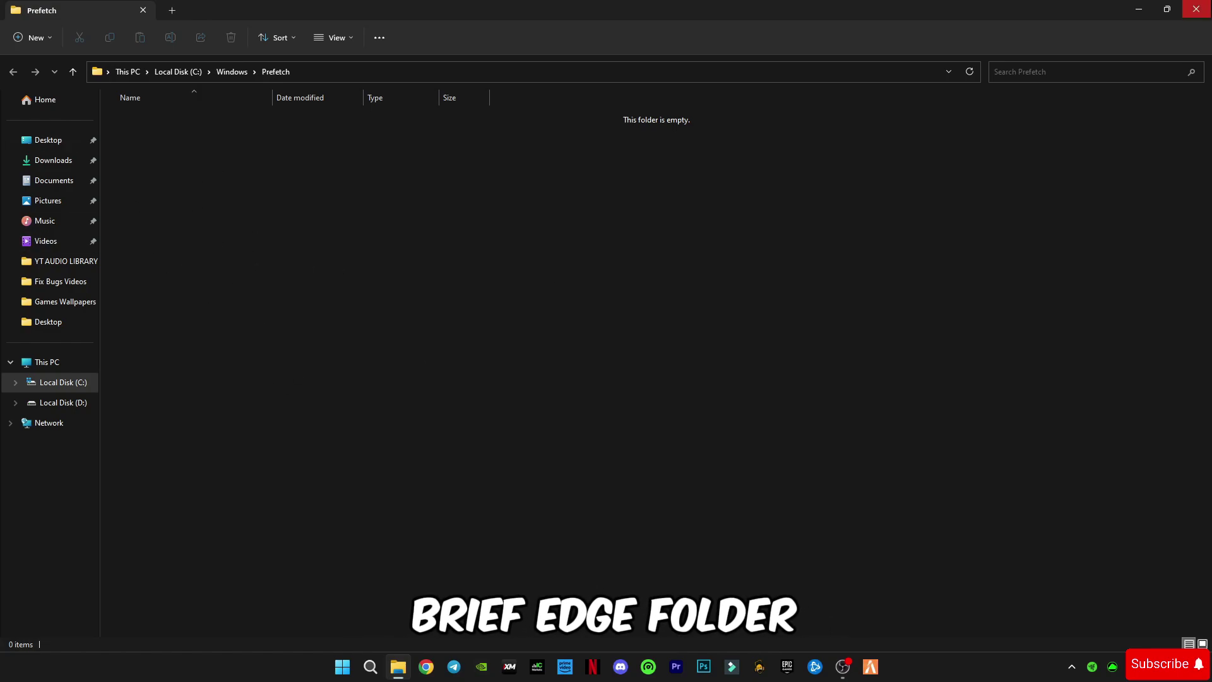
Step: Close the Prefetch window and search 'power' to reach Edit power plan
left_click(1196, 9)
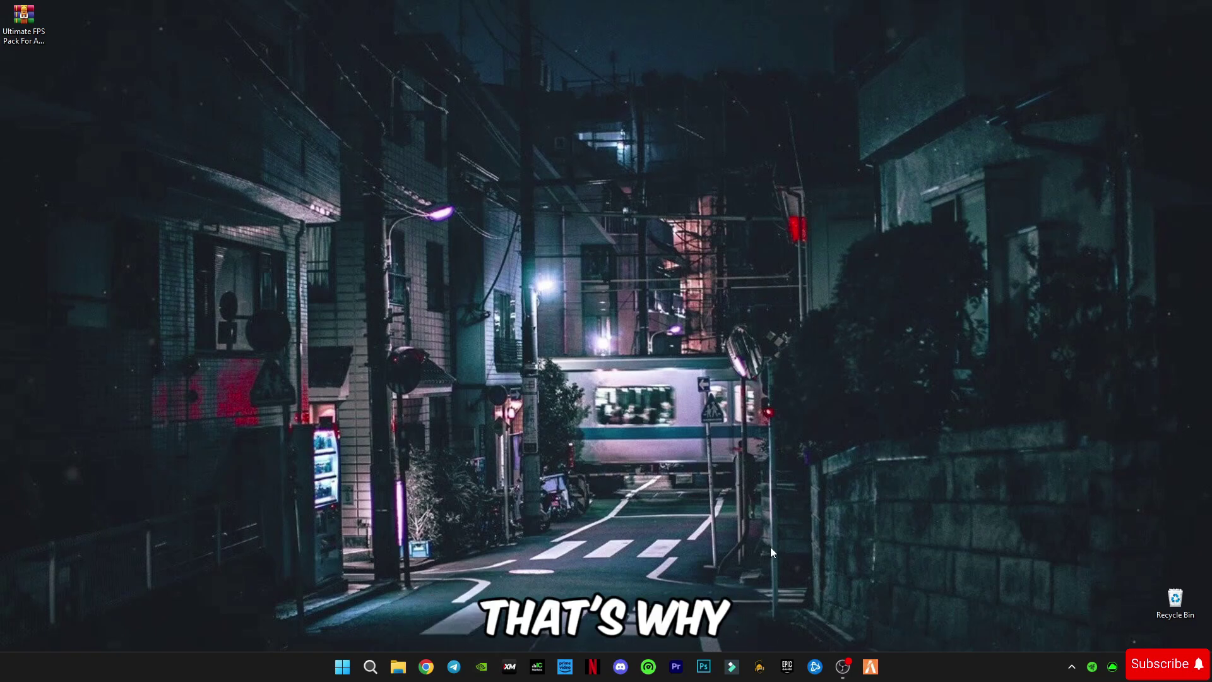
left_click(370, 666)
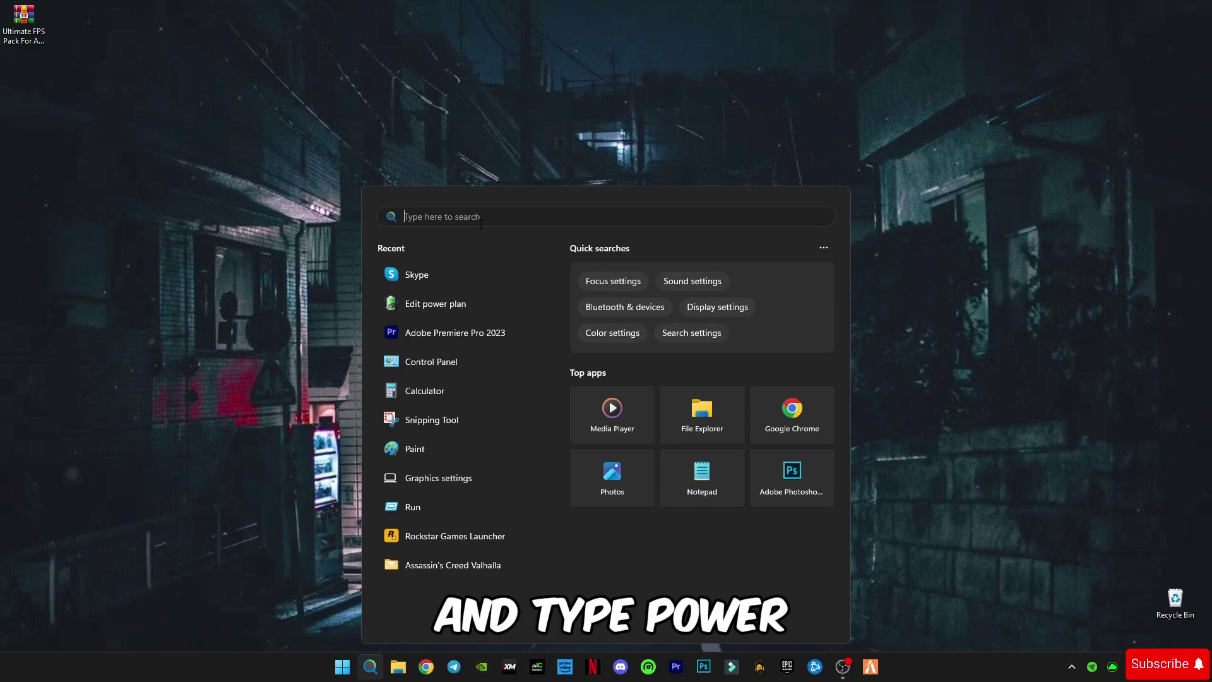
type("power")
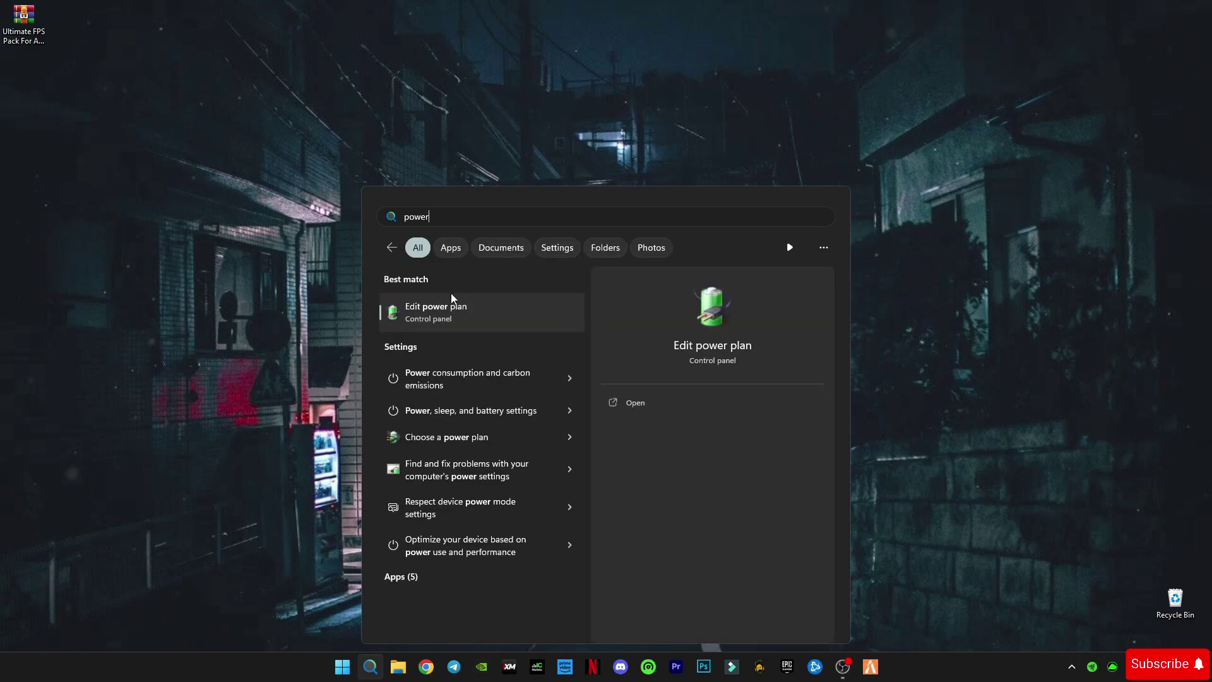
left_click(401, 328)
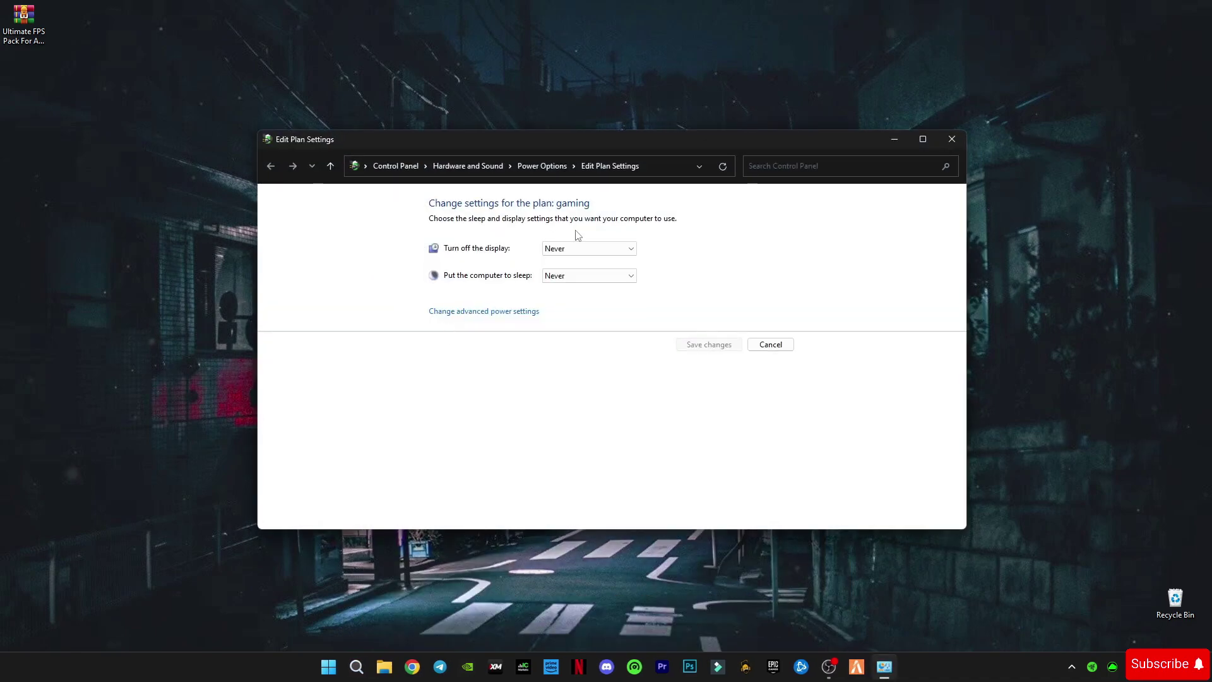
Step: Set the gaming plan's display turn-off and sleep times to Never
left_click(582, 251)
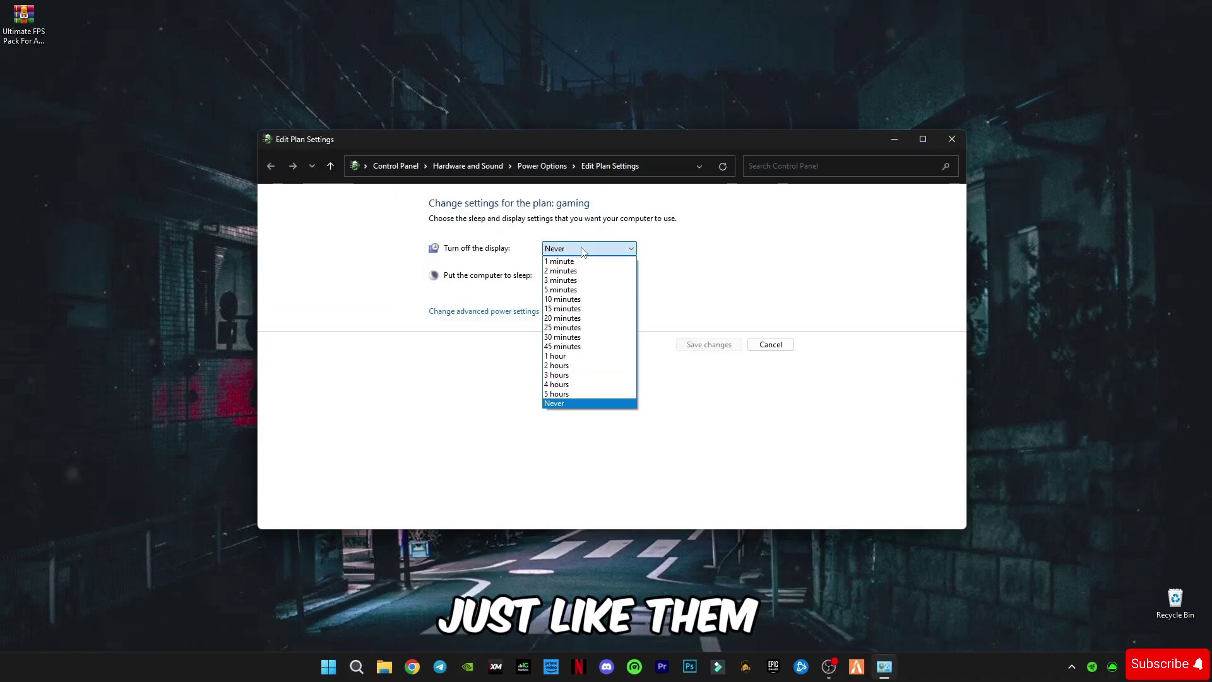
left_click(568, 400)
left_click(563, 275)
left_click(558, 393)
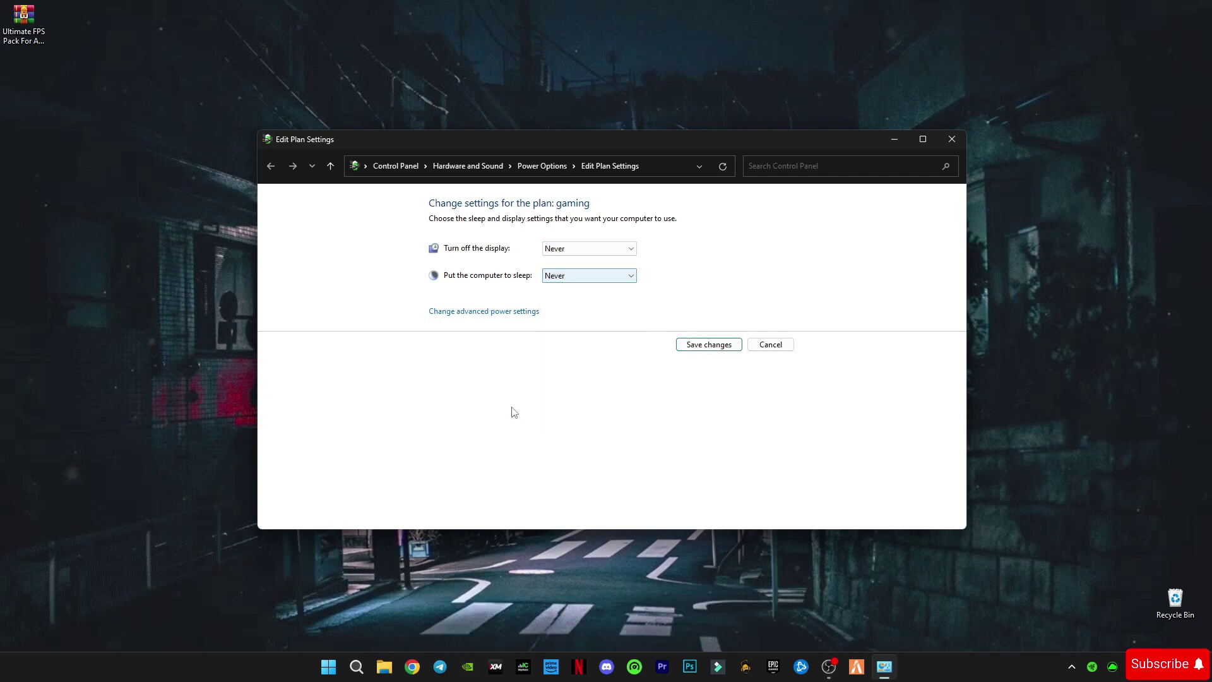
Step: Keep Maximum processor state at 100% in advanced power settings, apply, and close Power Options
left_click(519, 311)
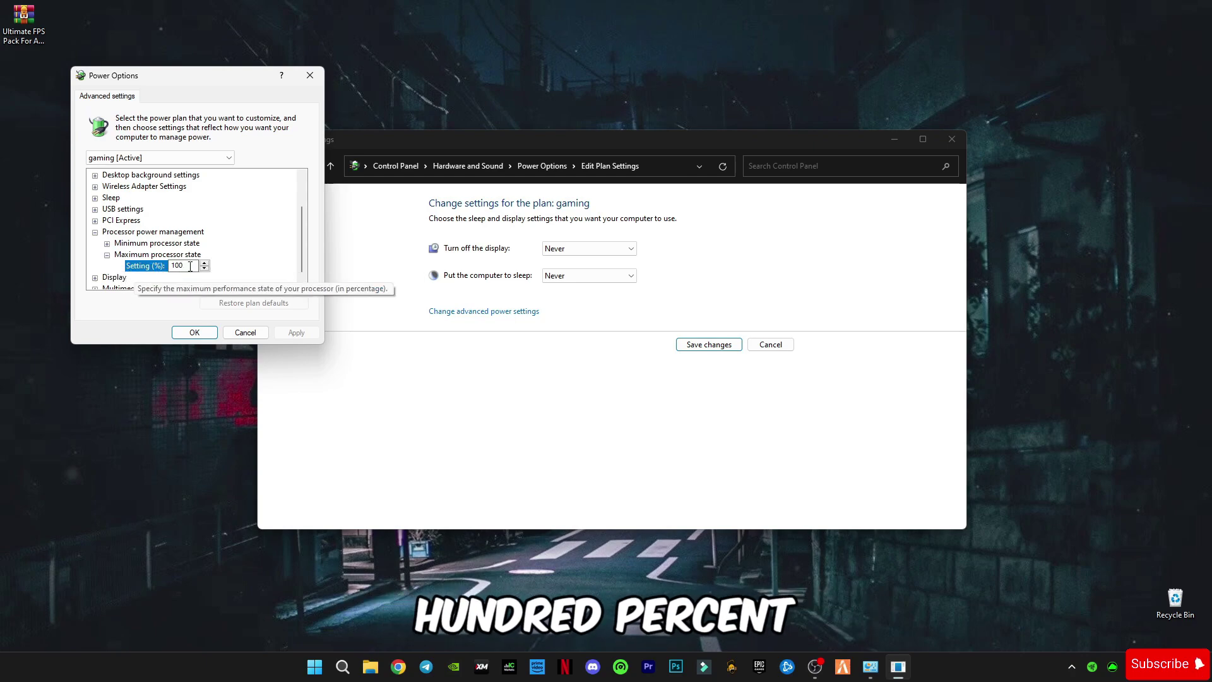
left_click(192, 288)
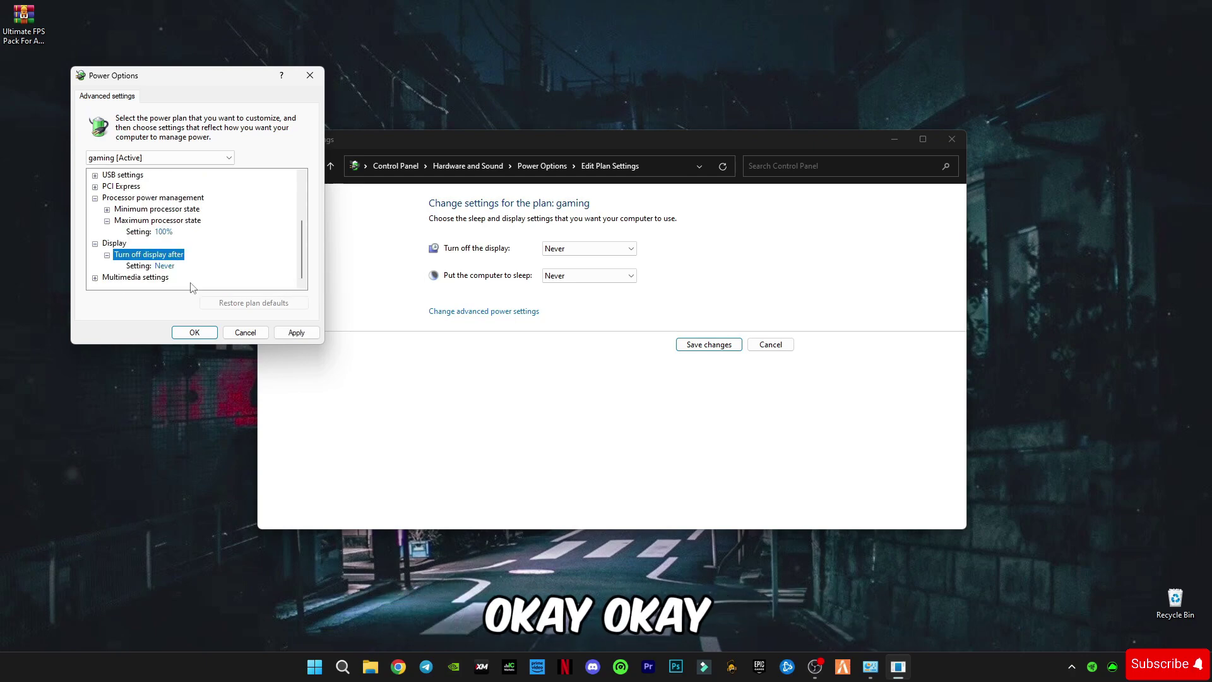
left_click(296, 332)
left_click(192, 332)
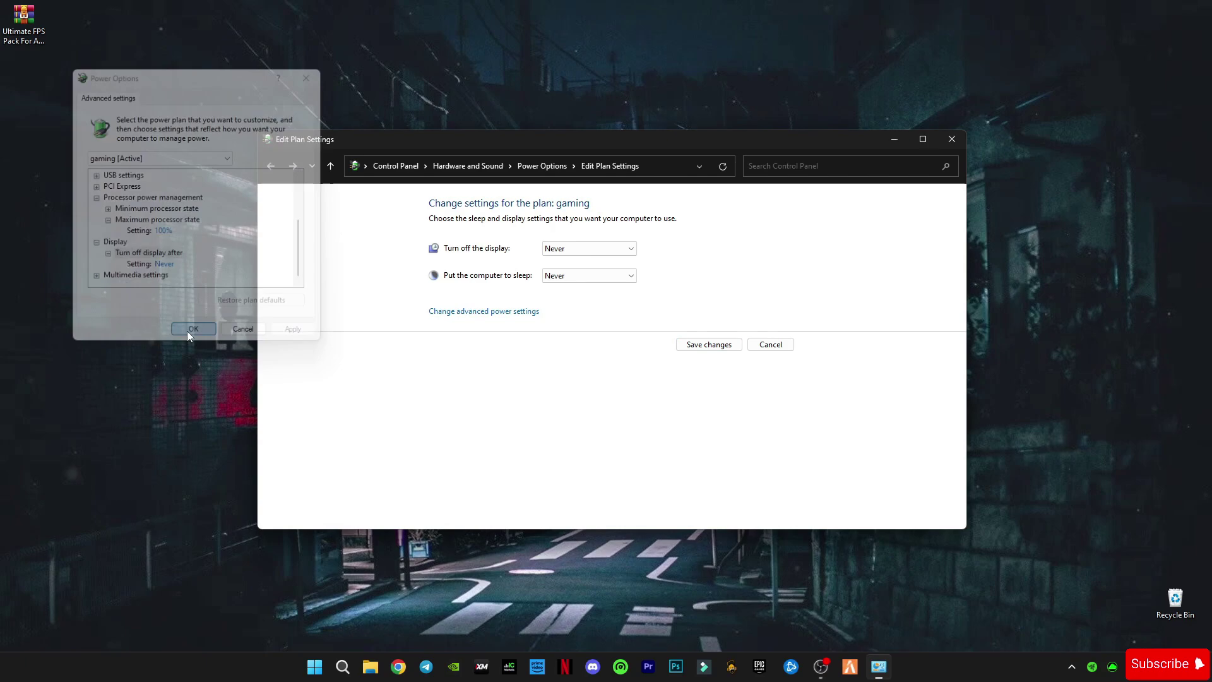
left_click(951, 139)
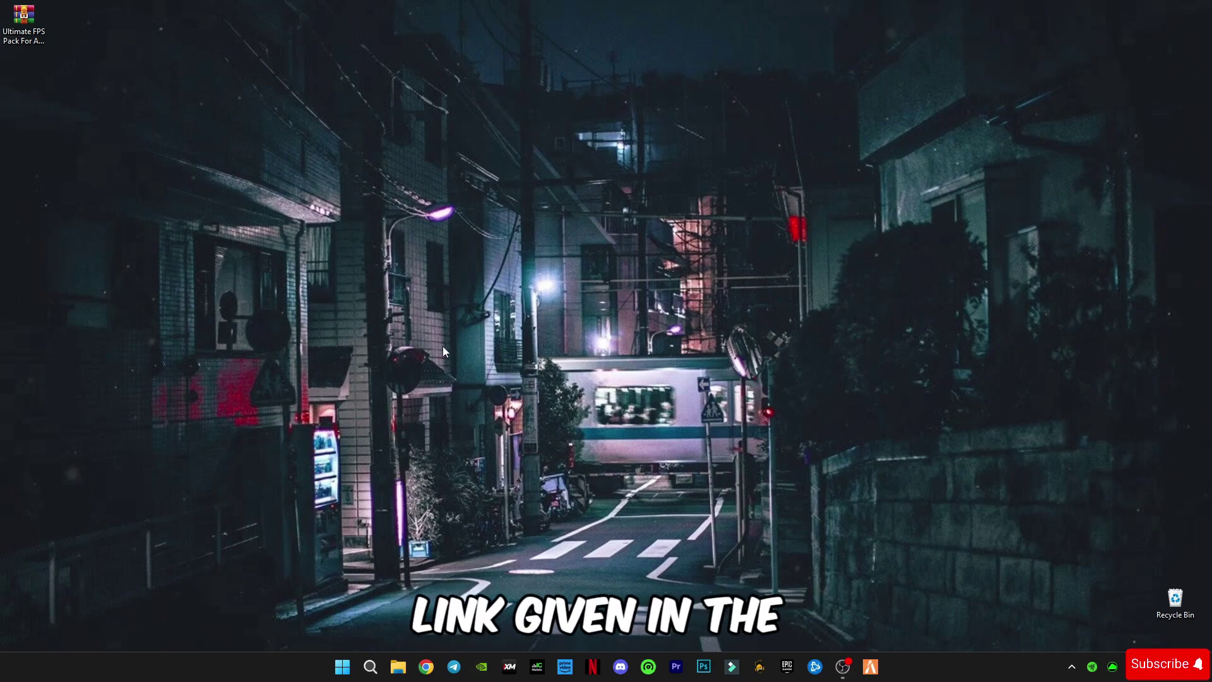
Step: Extract the 'Ultimate FPS Pack For AMD' archive here on the desktop
left_click(3, 48)
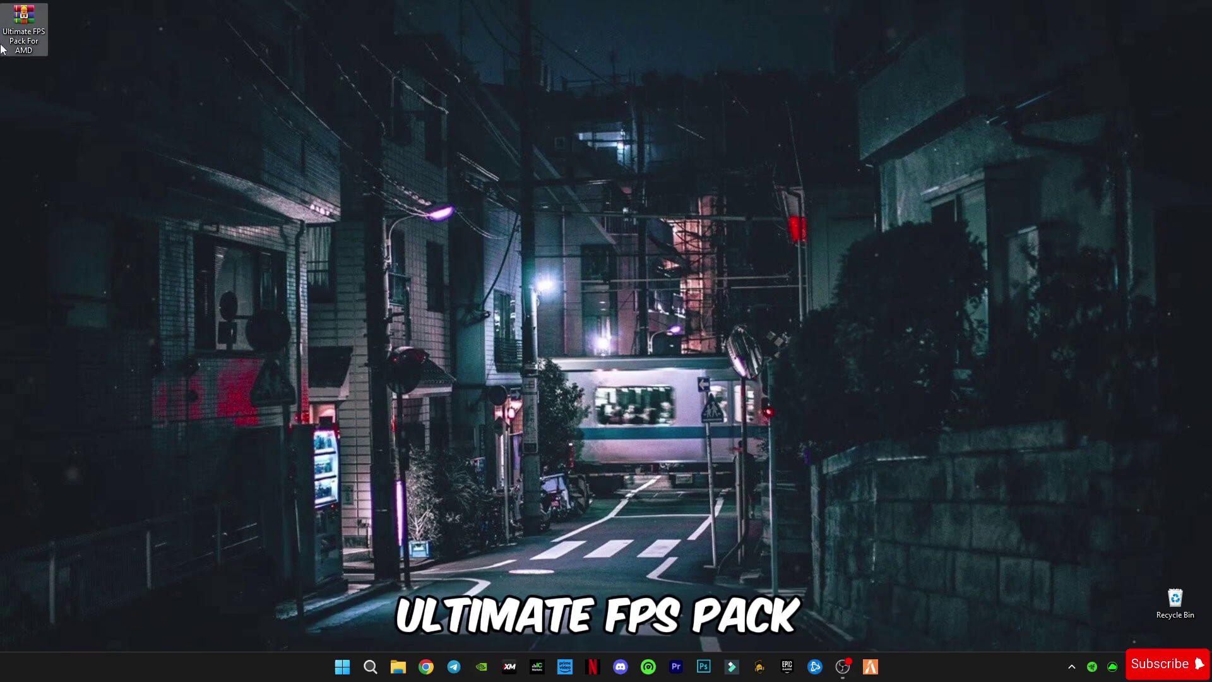
right_click(31, 23)
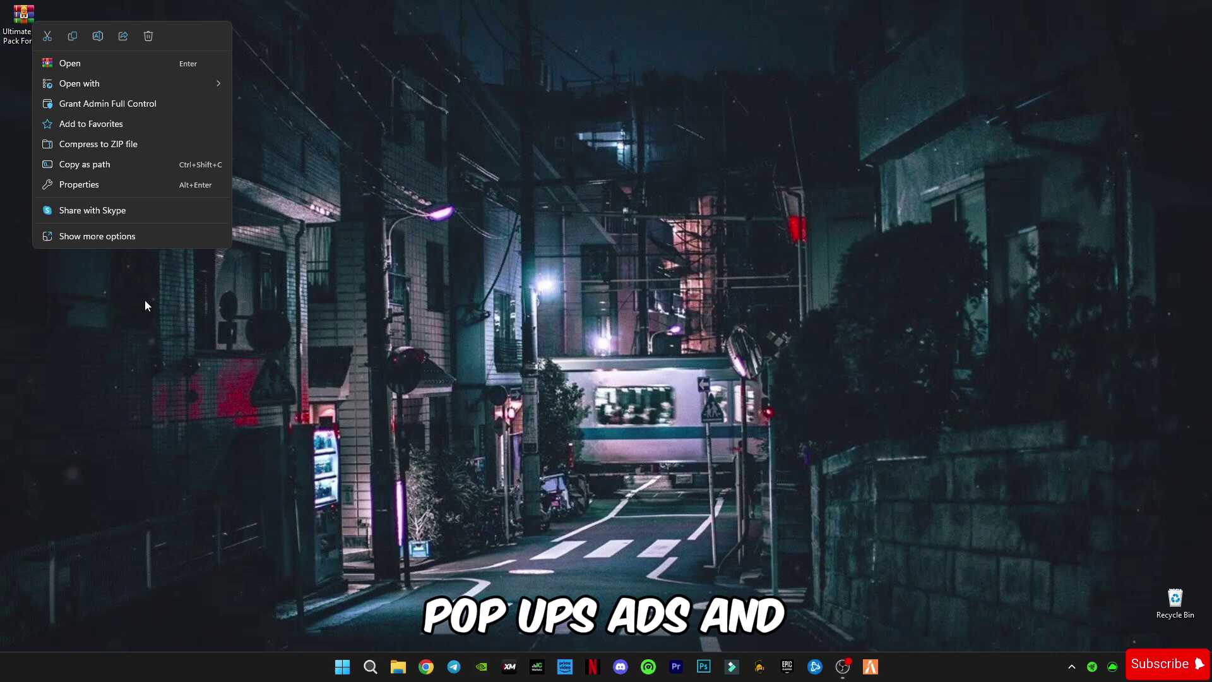
left_click(105, 237)
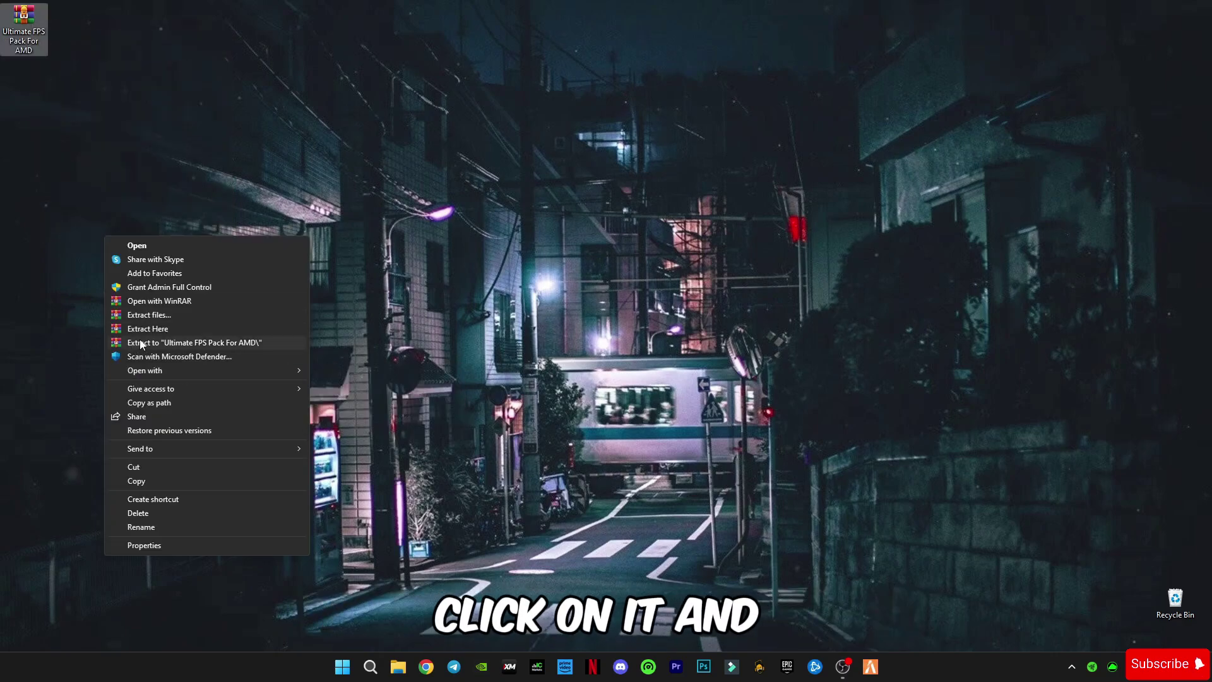
left_click(158, 328)
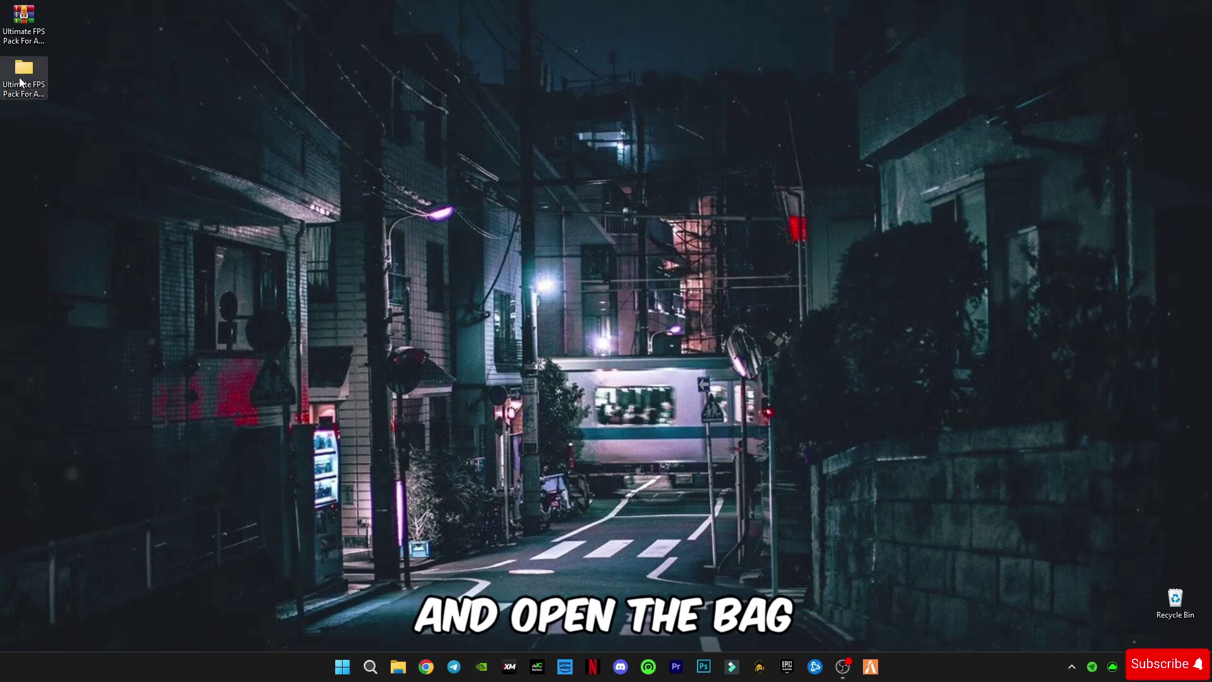
Step: Open the extracted FPS pack folder and its 1-Registry Optimizations subfolder
left_click(21, 81)
double_click(21, 81)
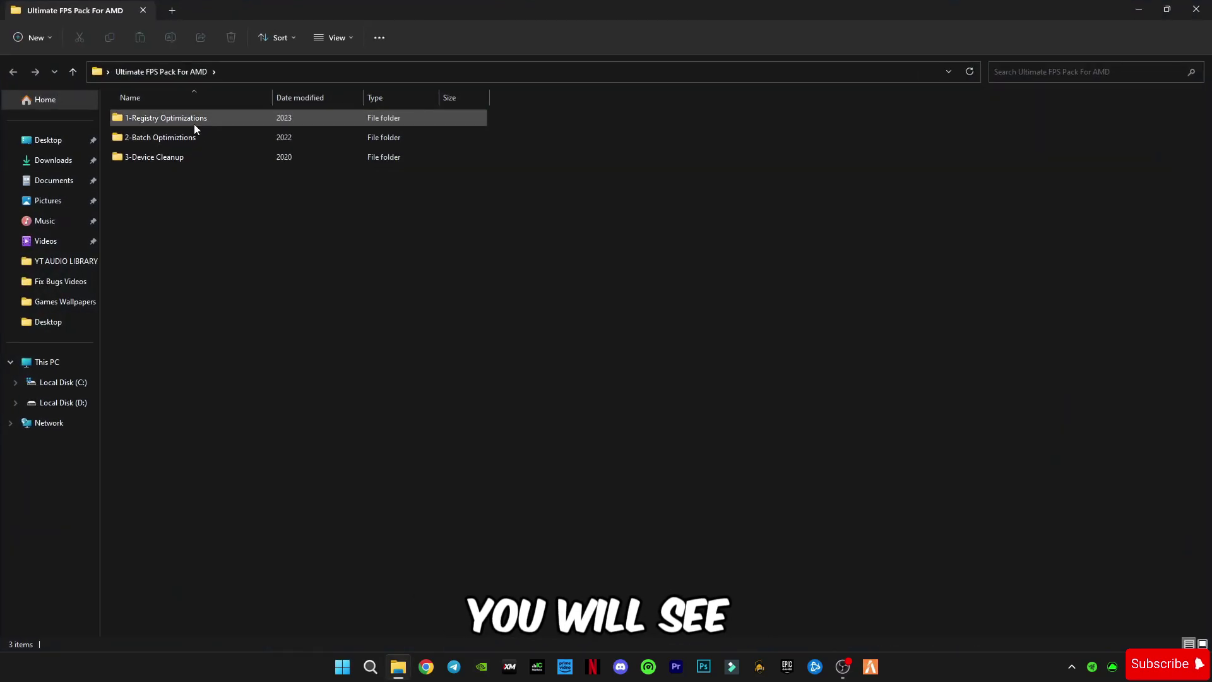
left_click_drag(198, 200, 163, 107)
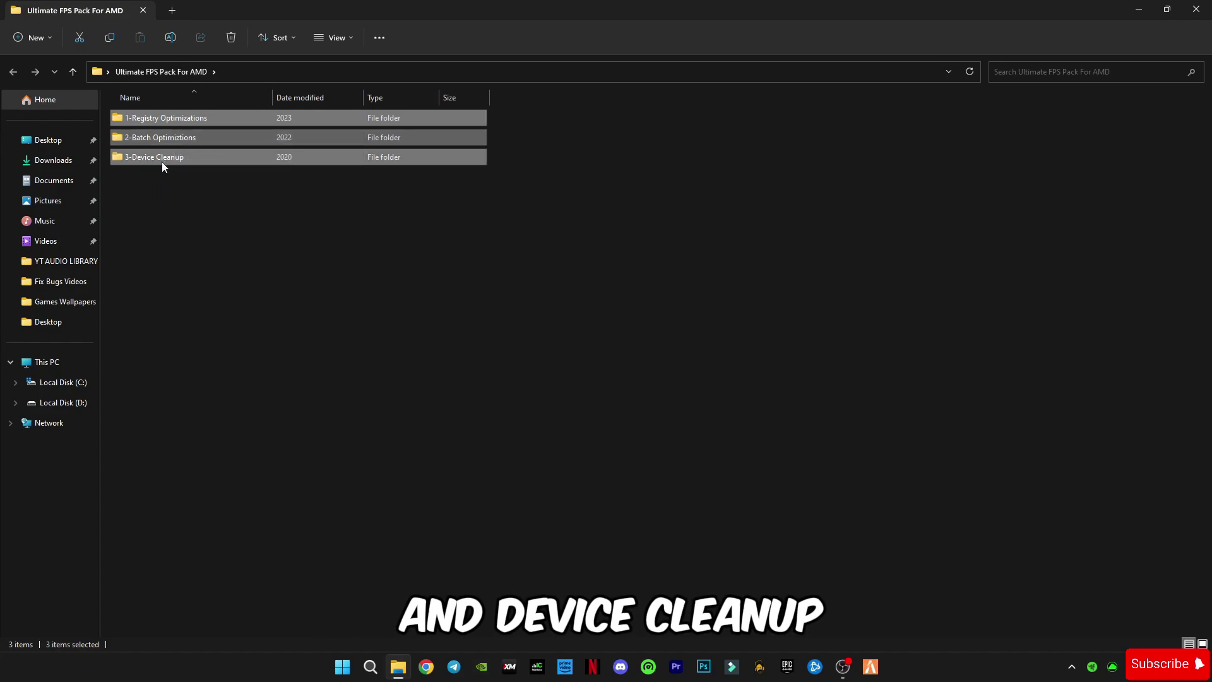
left_click(162, 218)
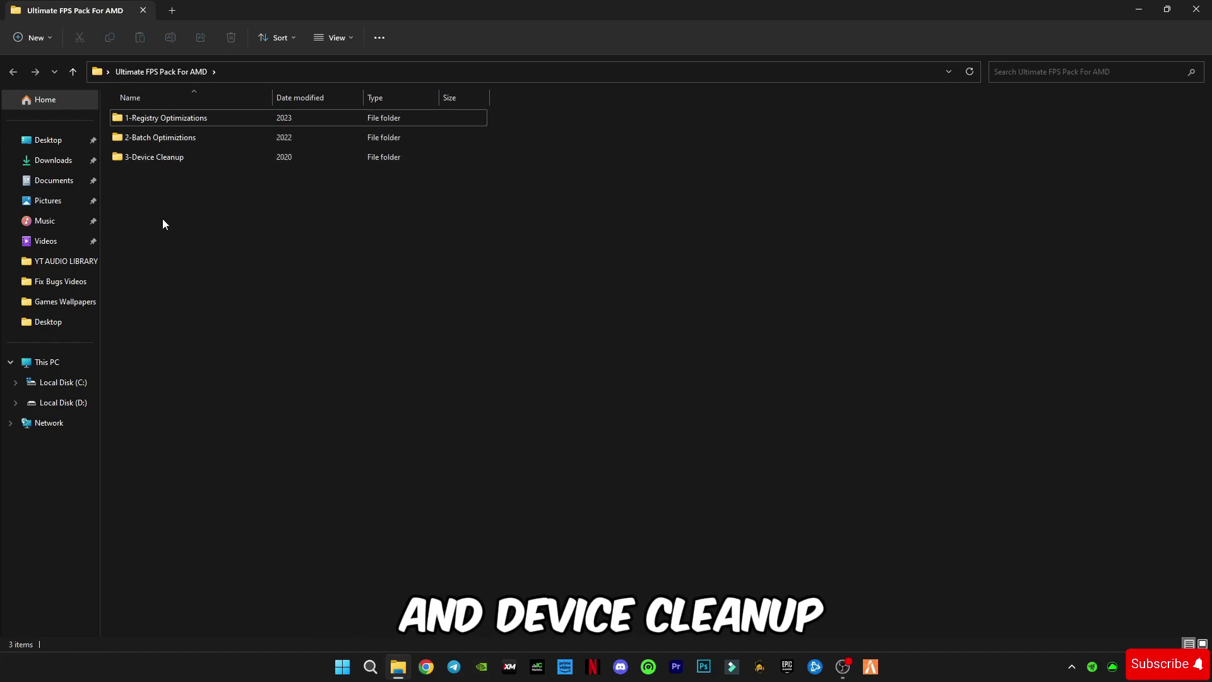
double_click(158, 119)
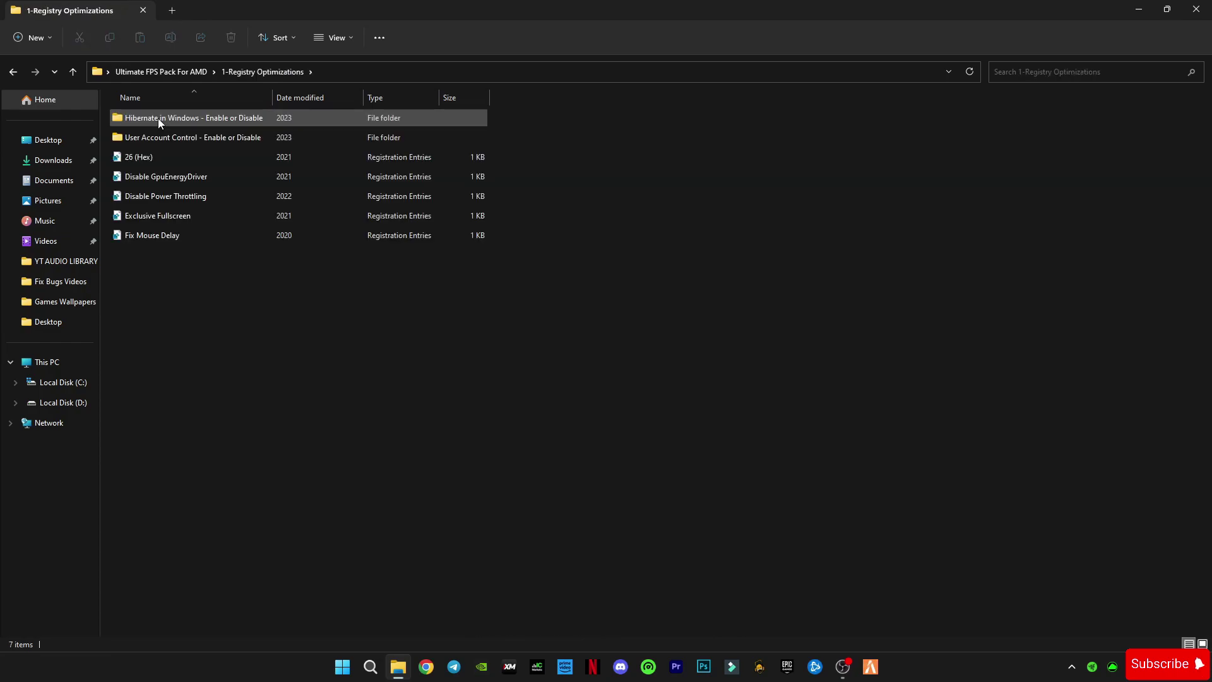
Step: Merge the Disable Hibernate registry tweak from the Hibernate in Windows folder
double_click(206, 122)
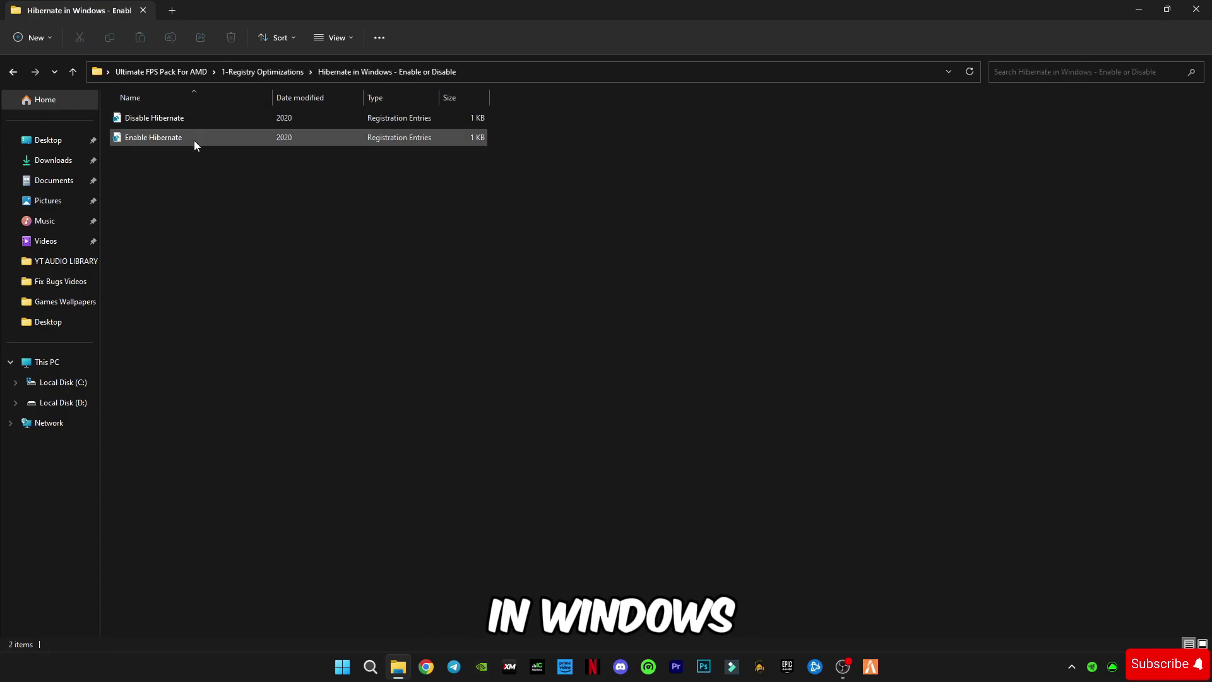
left_click(278, 119)
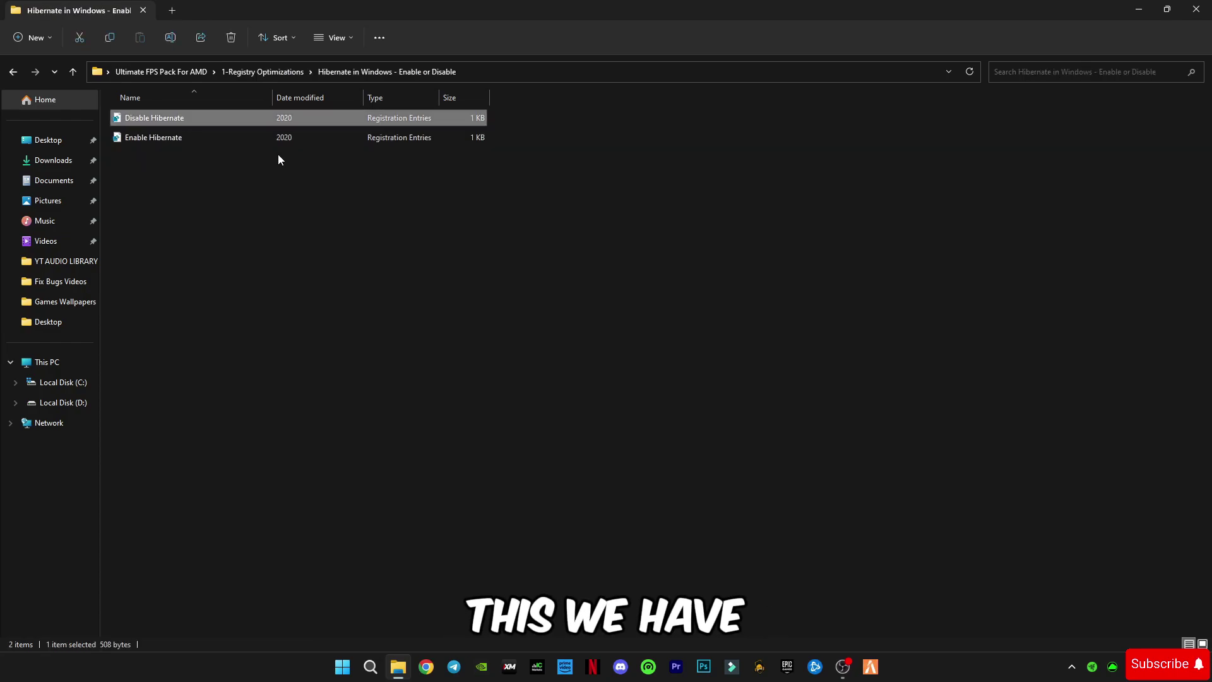
double_click(148, 121)
left_click(710, 350)
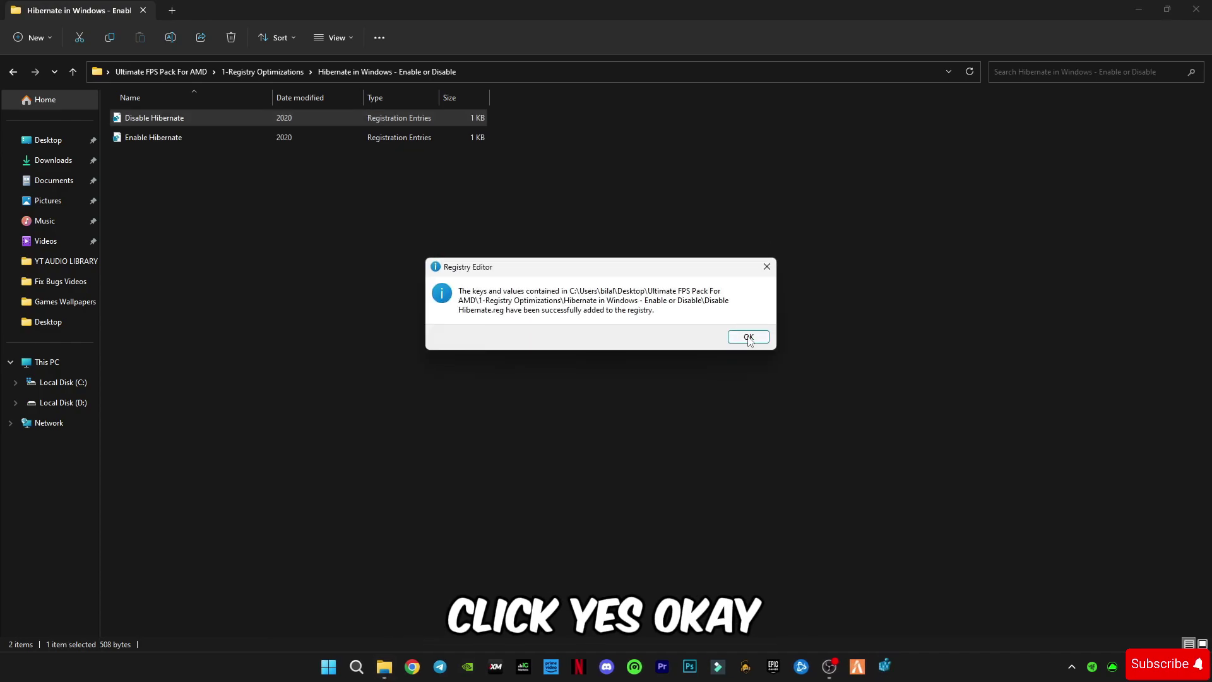
left_click(748, 337)
Step: Merge the Disable User Account Control registry tweak
left_click(13, 72)
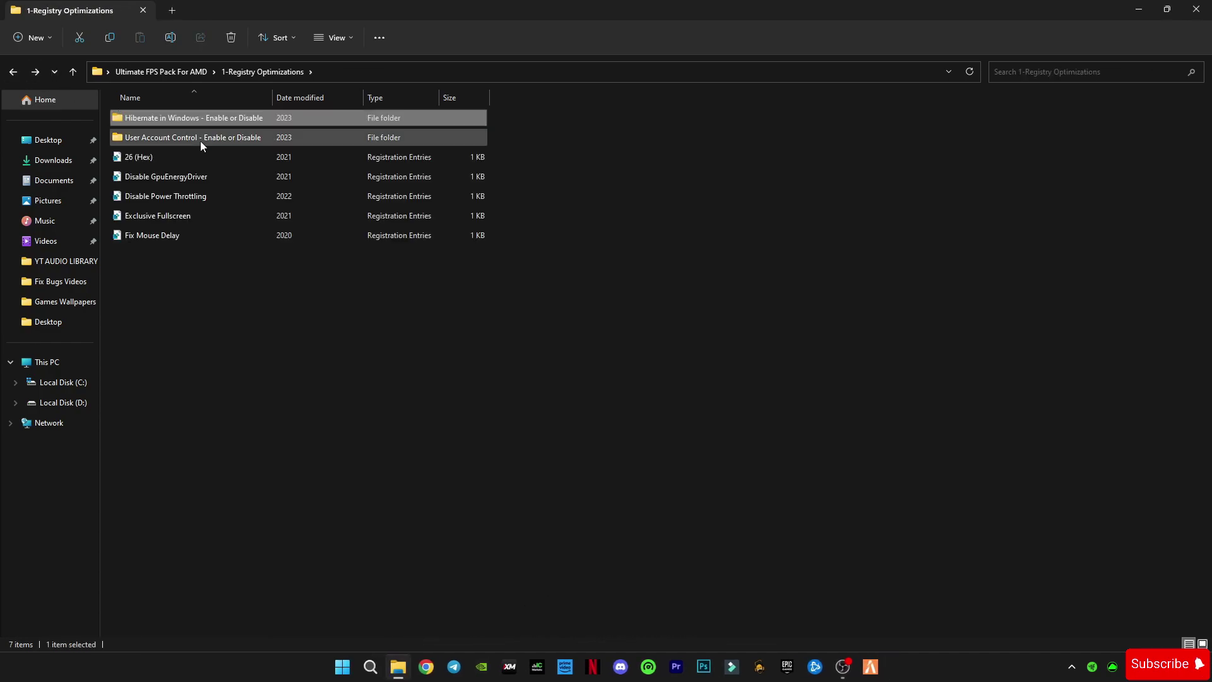
double_click(199, 141)
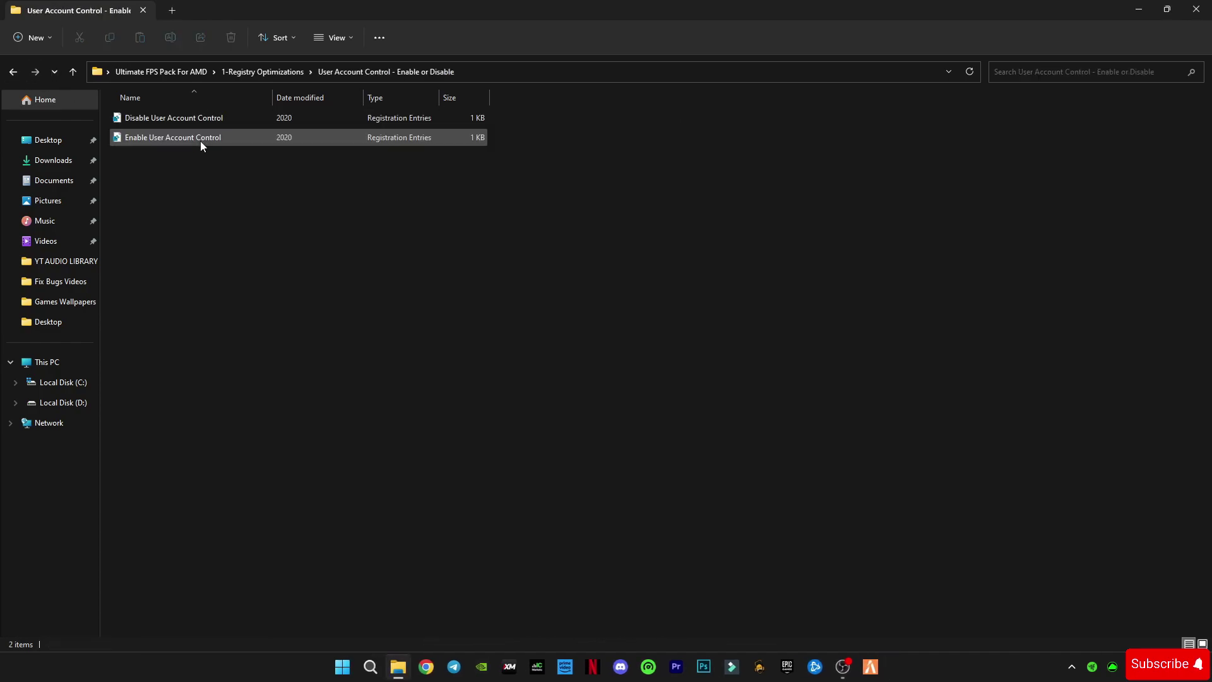
double_click(160, 119)
left_click(710, 350)
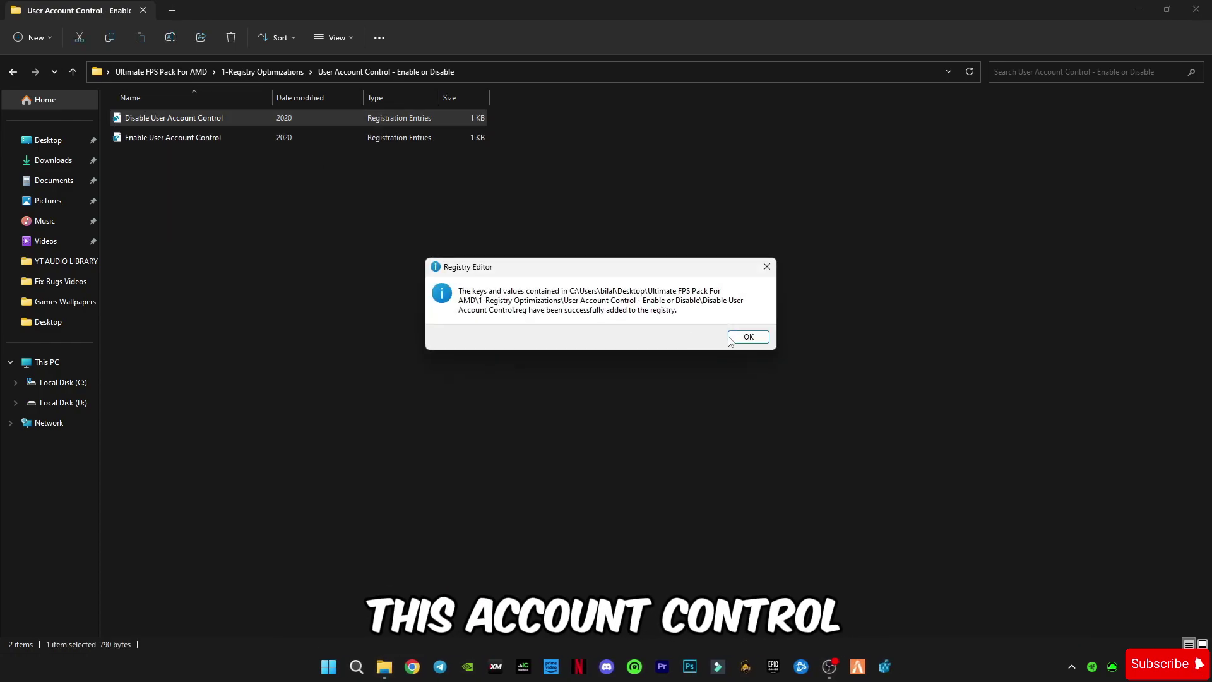
left_click(732, 338)
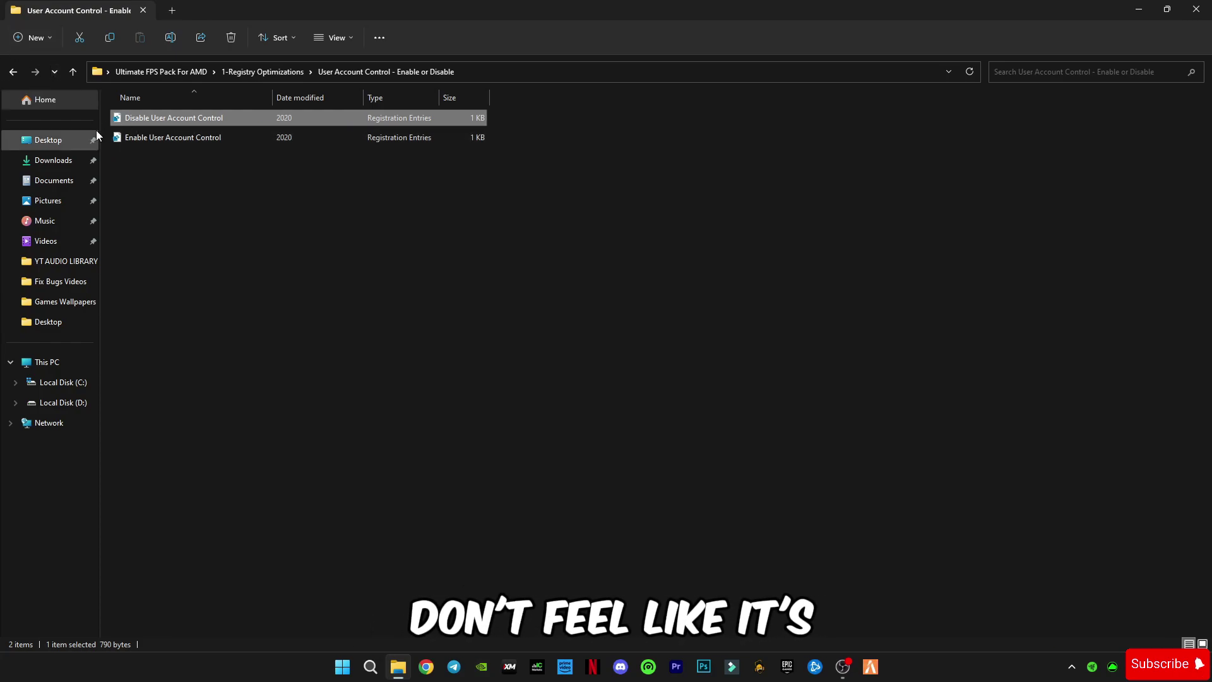
Step: Merge the 26 (Hex) and Disable GpuEnergyDriver registry tweaks
left_click(12, 71)
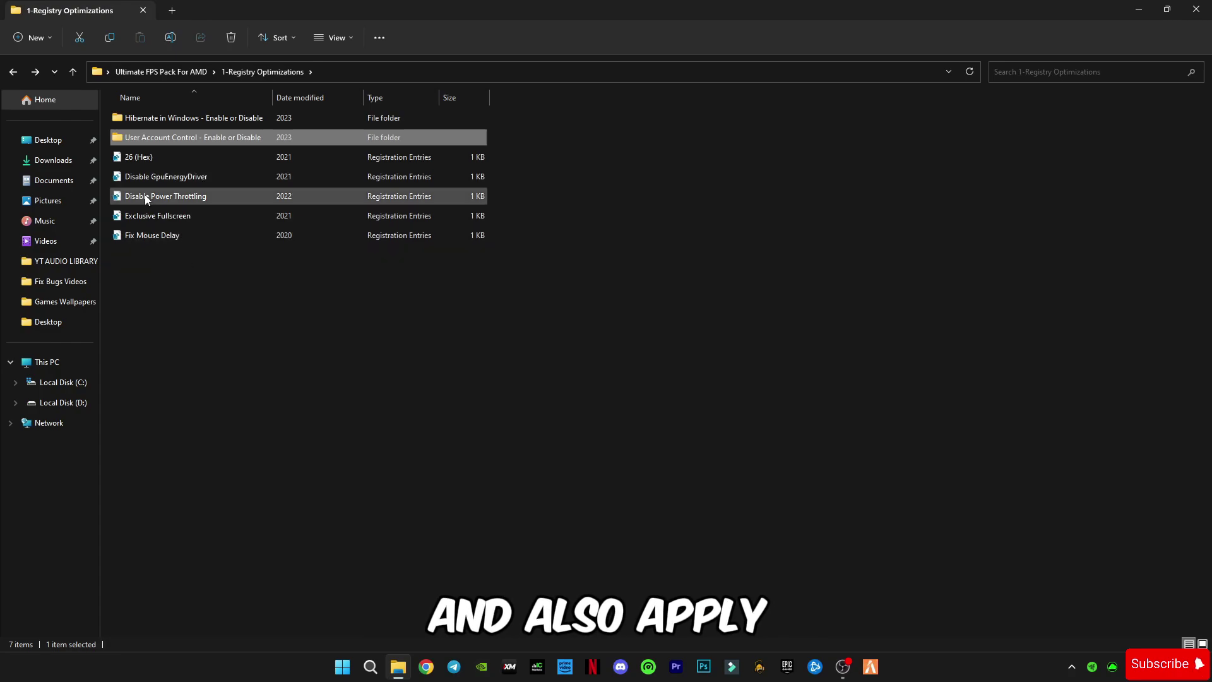
double_click(149, 157)
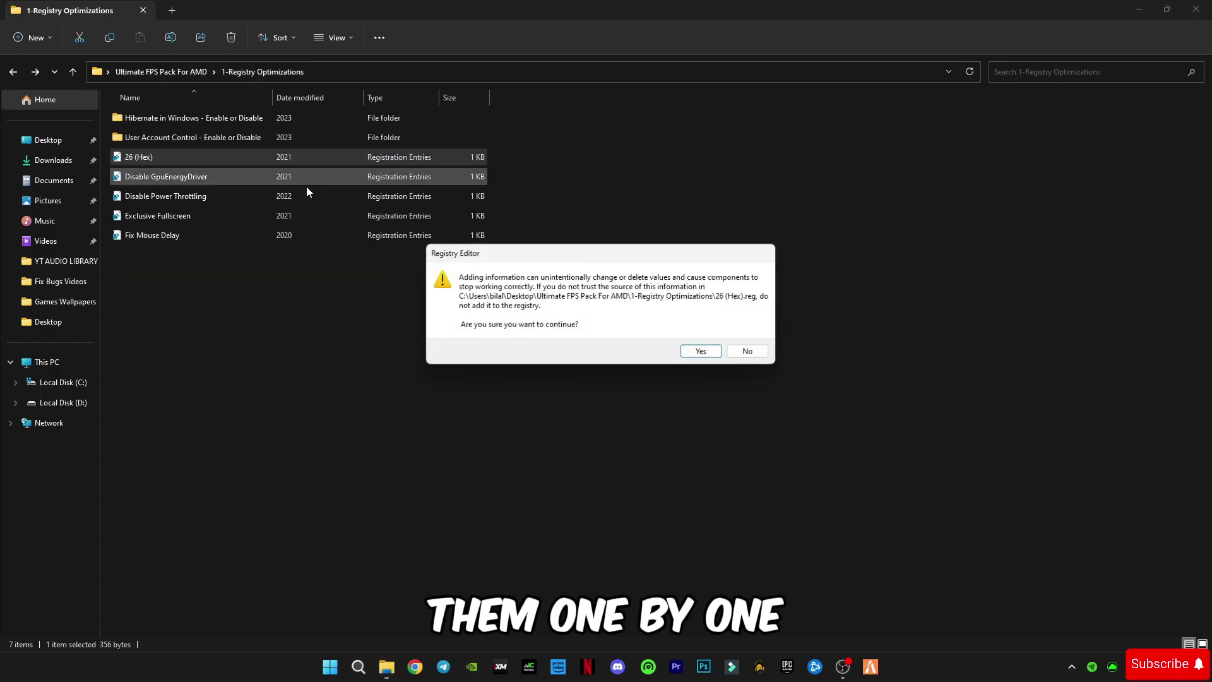
left_click(701, 349)
left_click(744, 330)
double_click(214, 176)
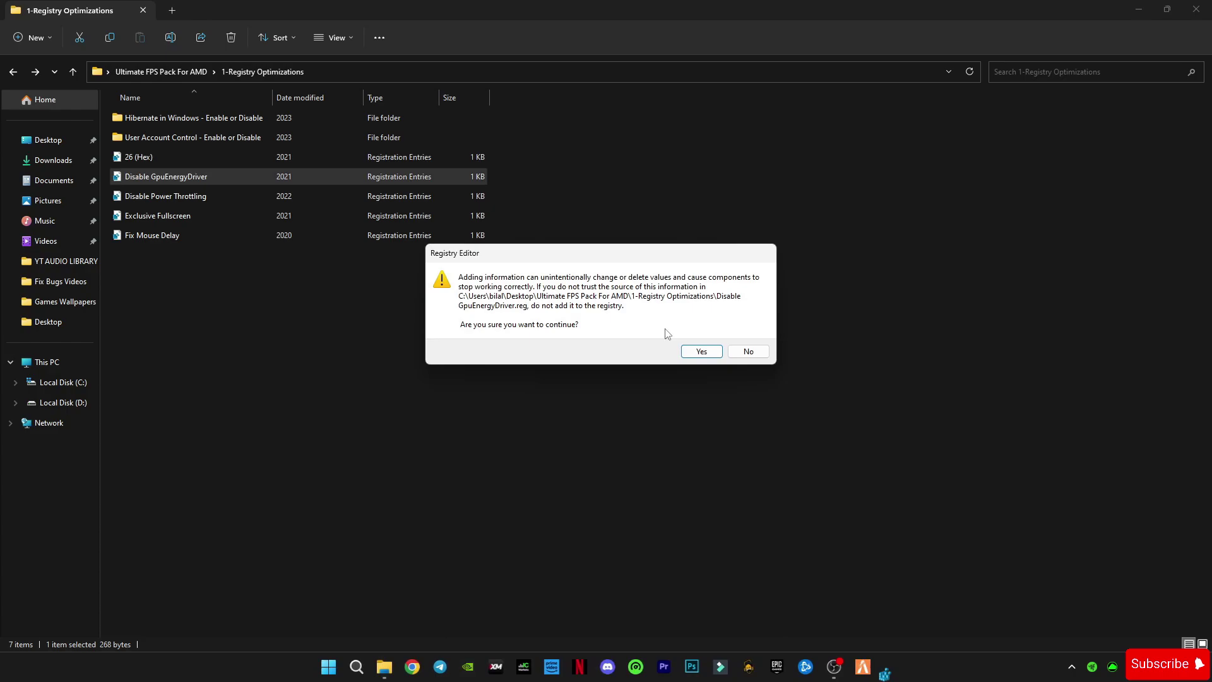
left_click(700, 351)
left_click(745, 337)
Step: Merge the Disable Power Throttling, Exclusive Fullscreen and Fix Mouse Delay registry tweaks
double_click(213, 196)
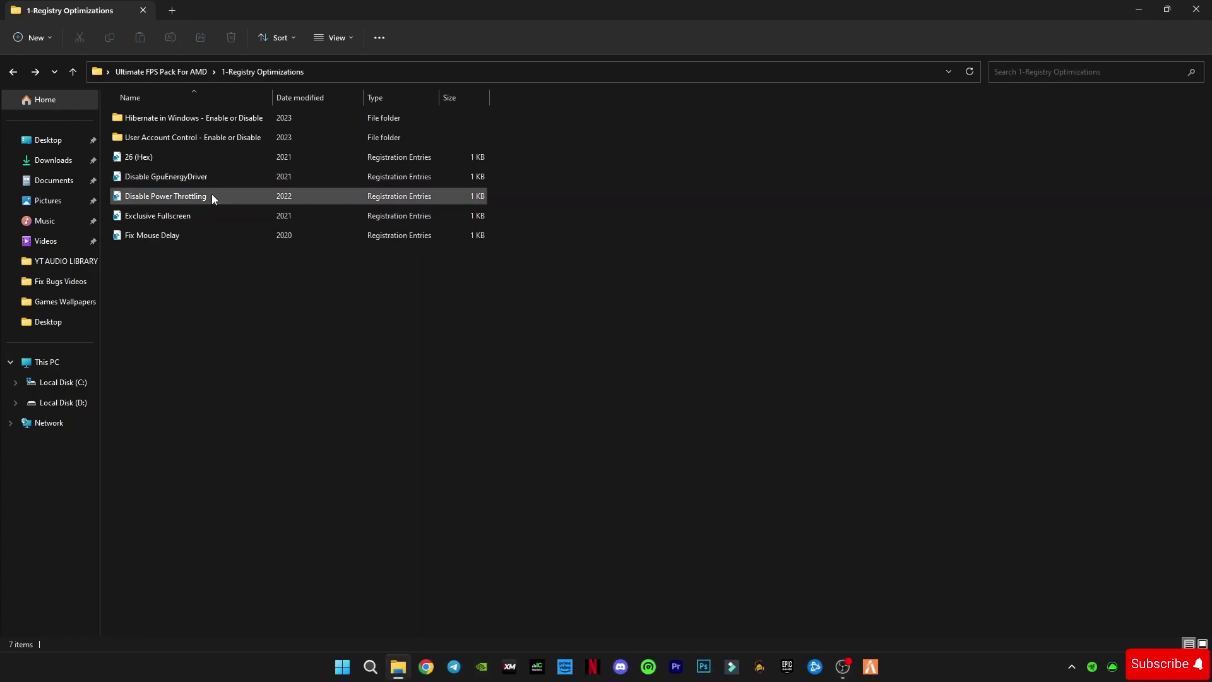
left_click(701, 357)
left_click(745, 336)
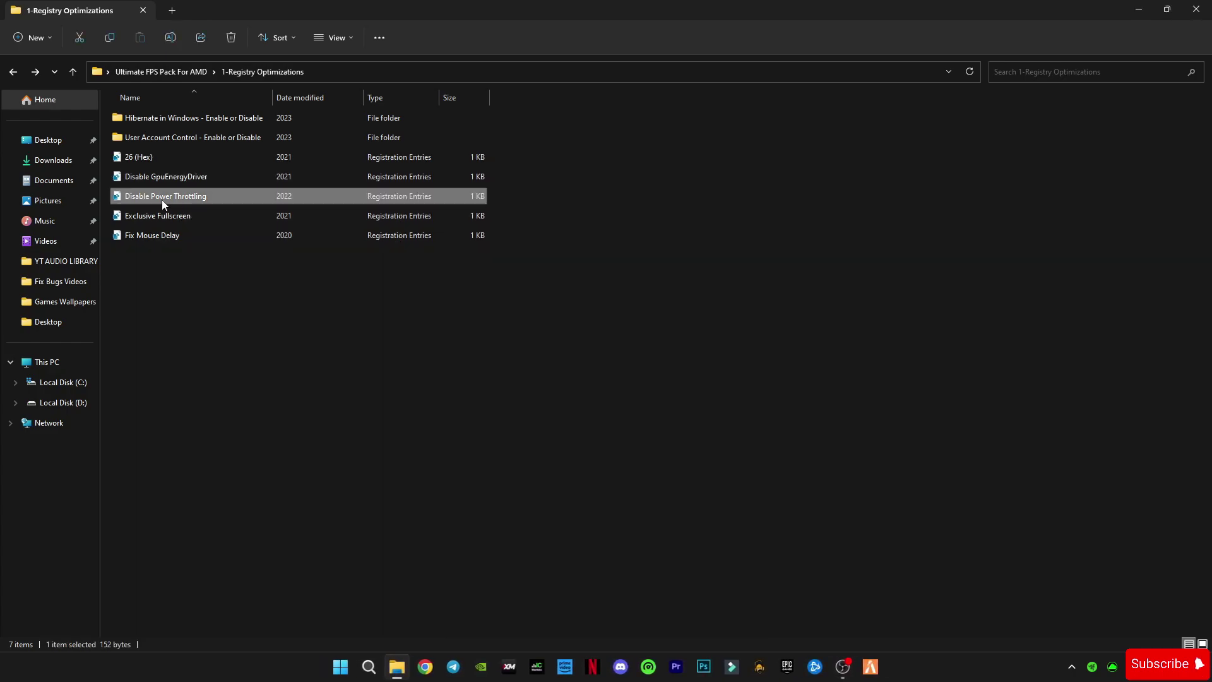
double_click(167, 215)
left_click(701, 351)
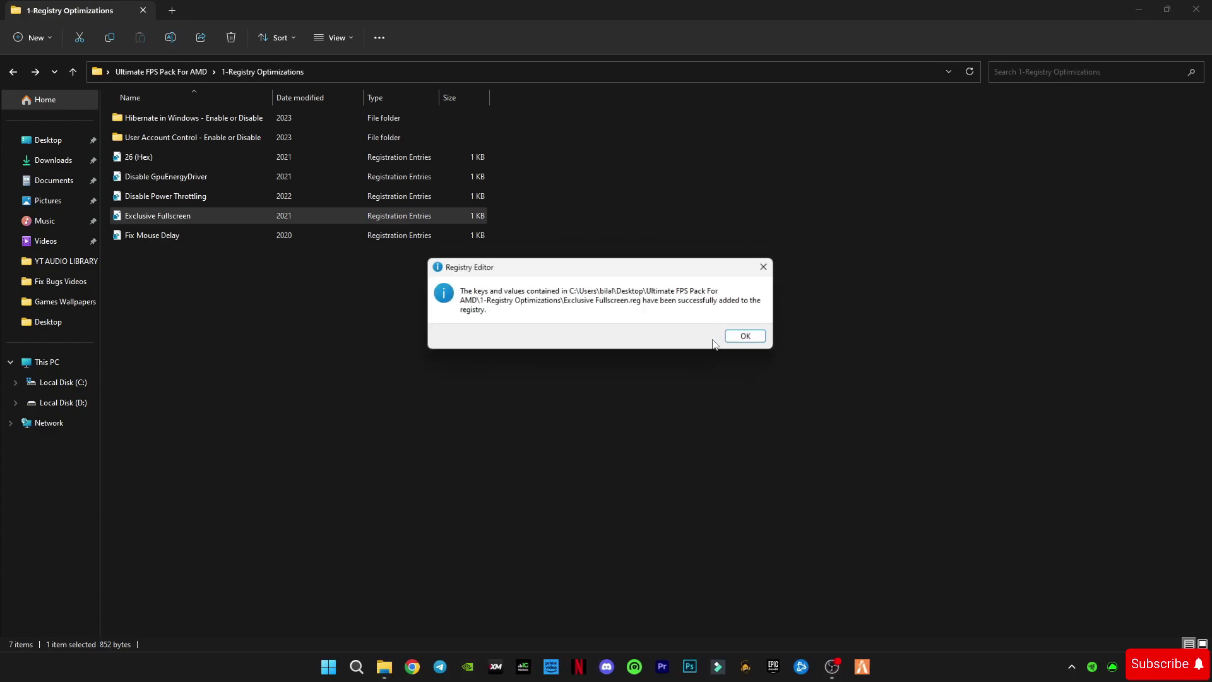
left_click(745, 336)
double_click(214, 234)
left_click(701, 349)
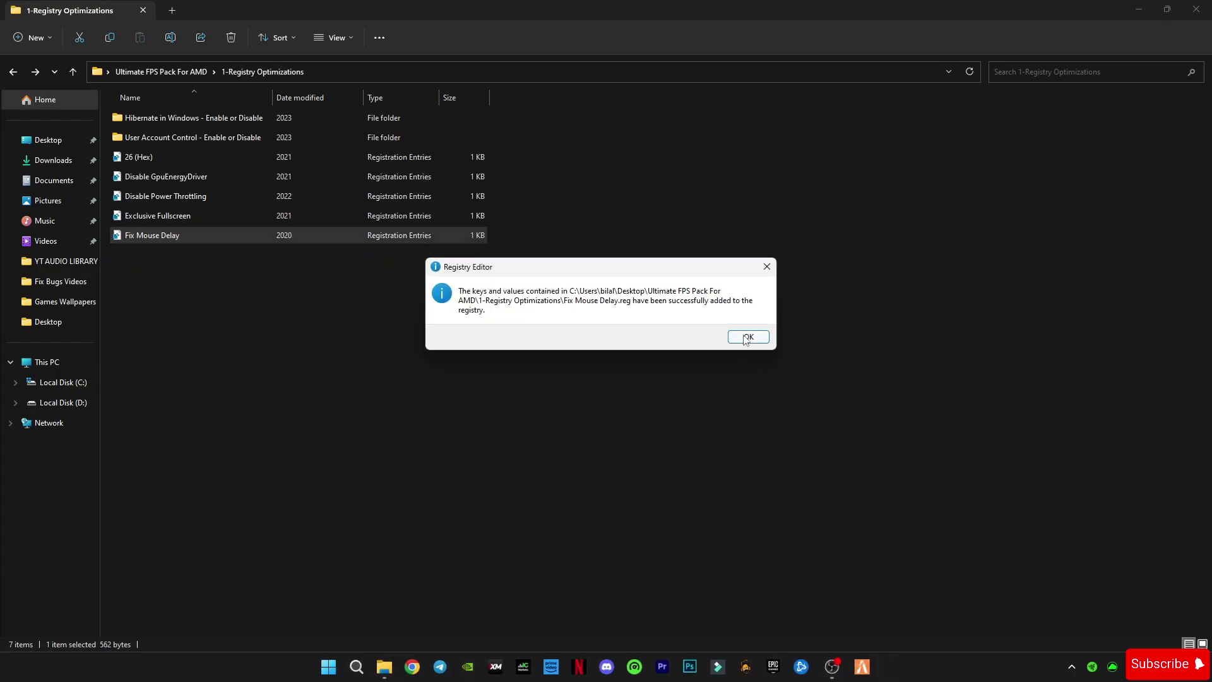
left_click(746, 336)
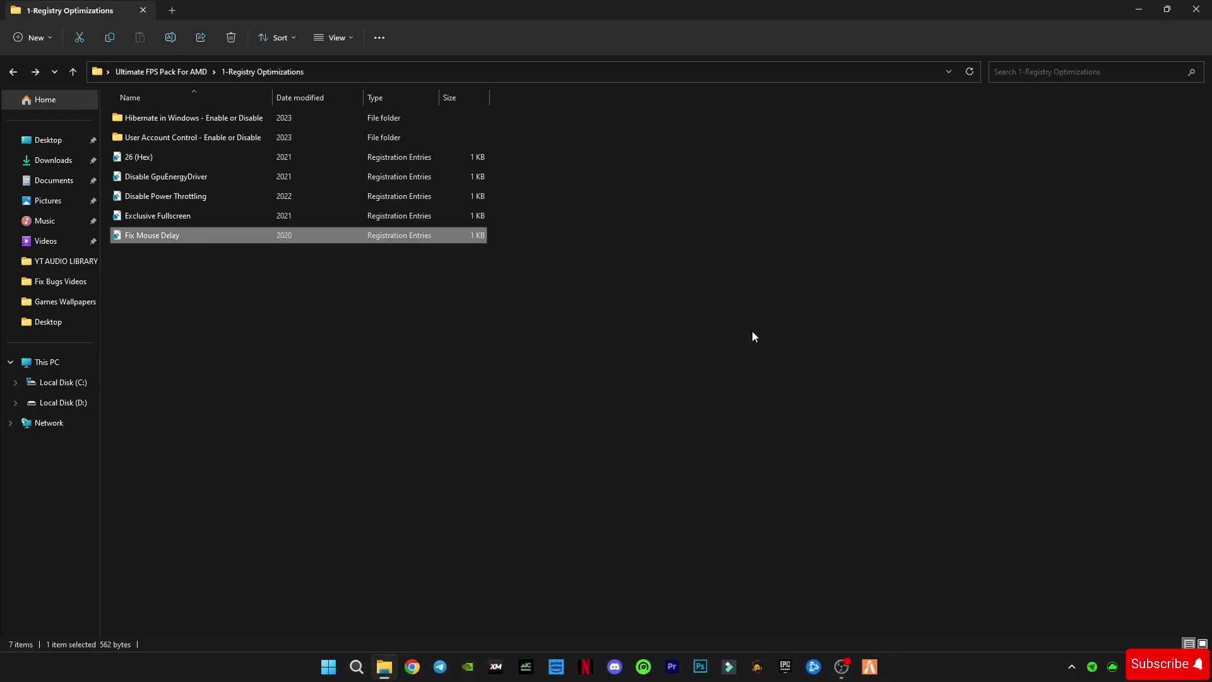
left_click(12, 71)
Step: Run the Clean Temporary Files batch in 2-Batch Optimiztions to delete all temporary files, then go back
double_click(199, 137)
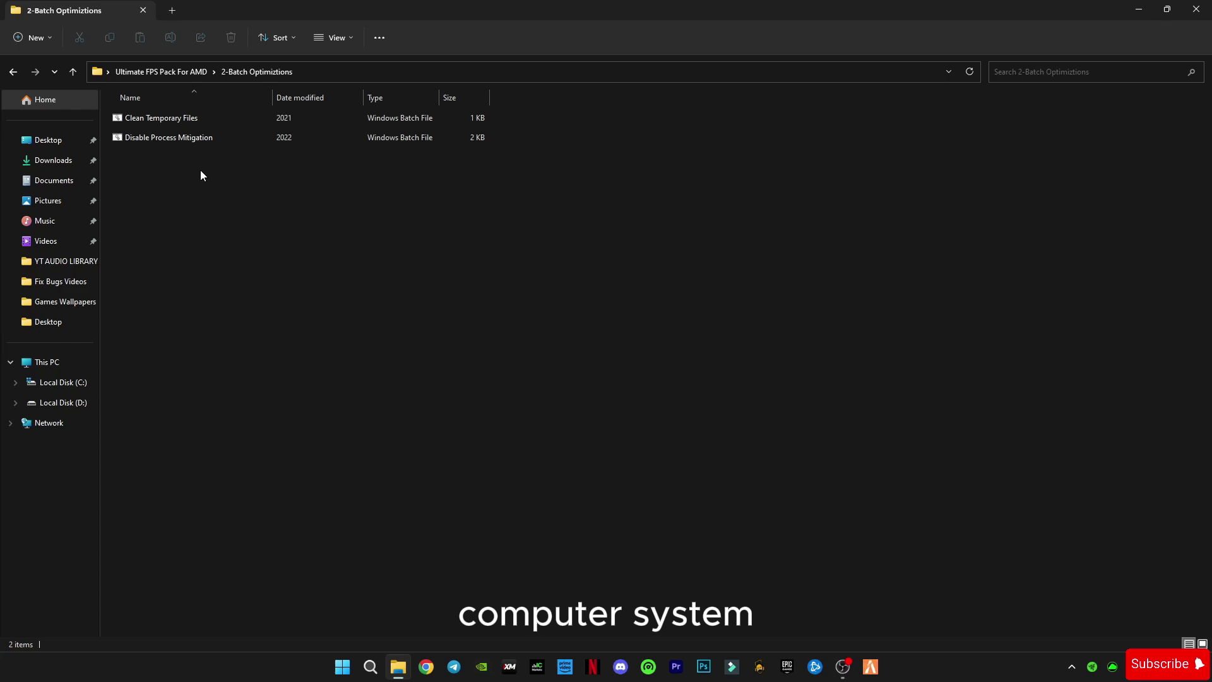
left_click(165, 119)
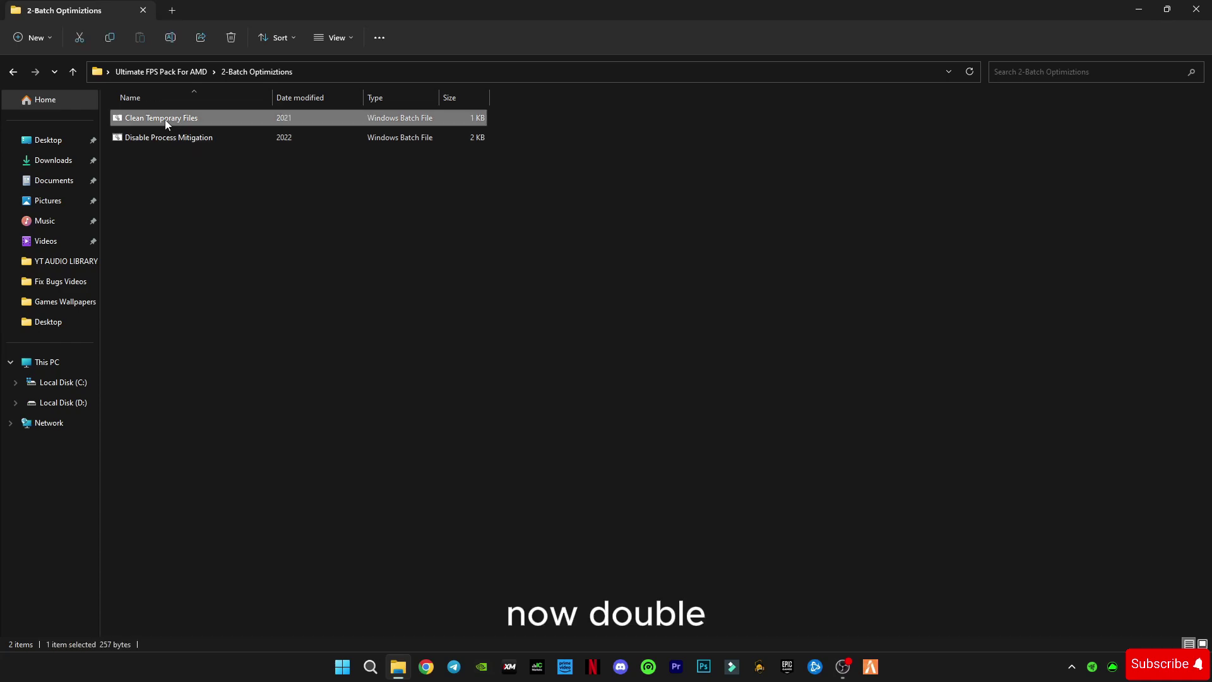
key("Return")
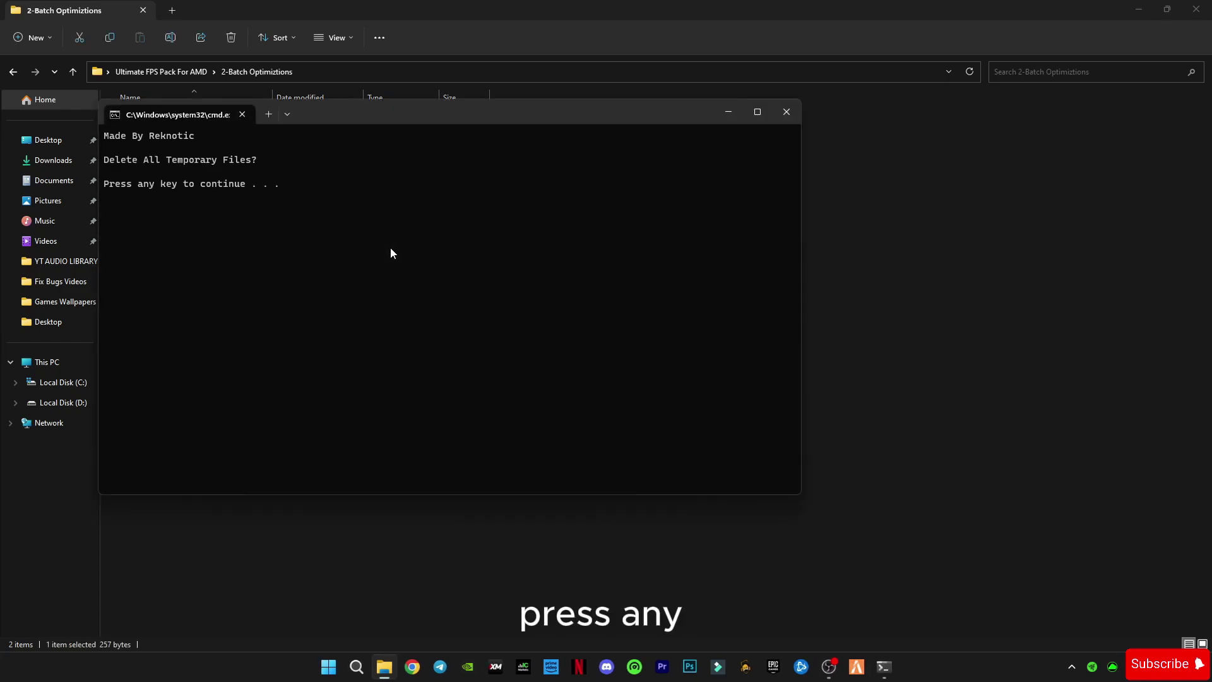
key("Return")
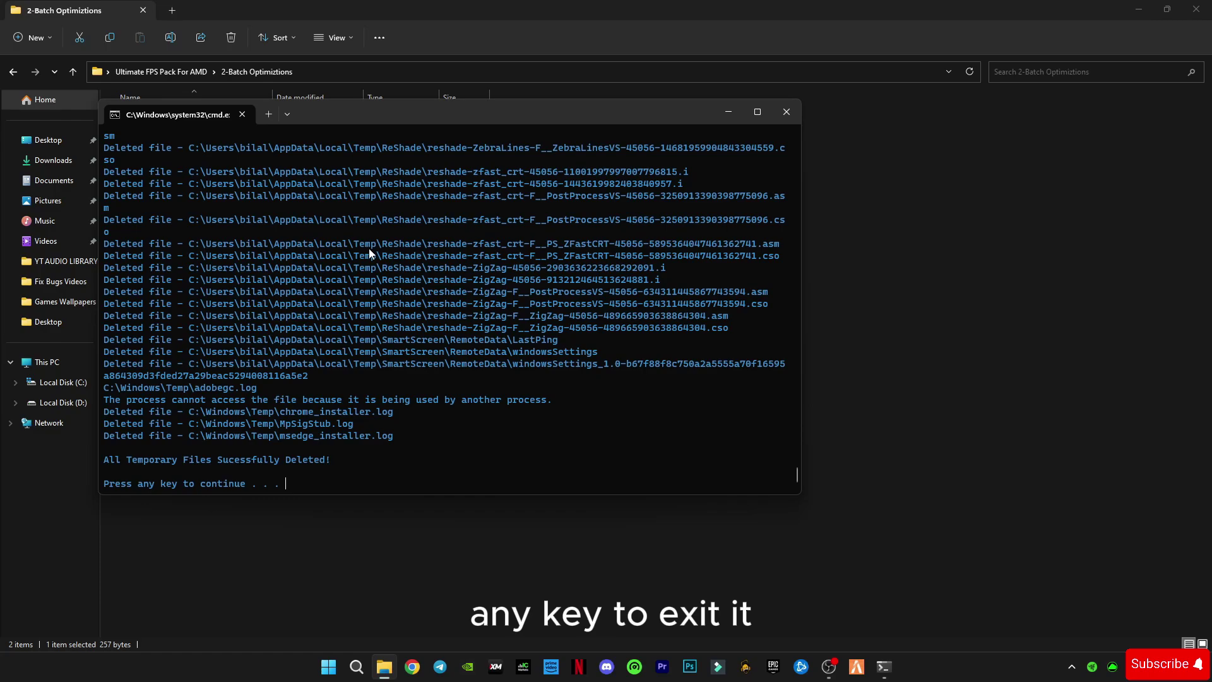
key("Return")
left_click(12, 71)
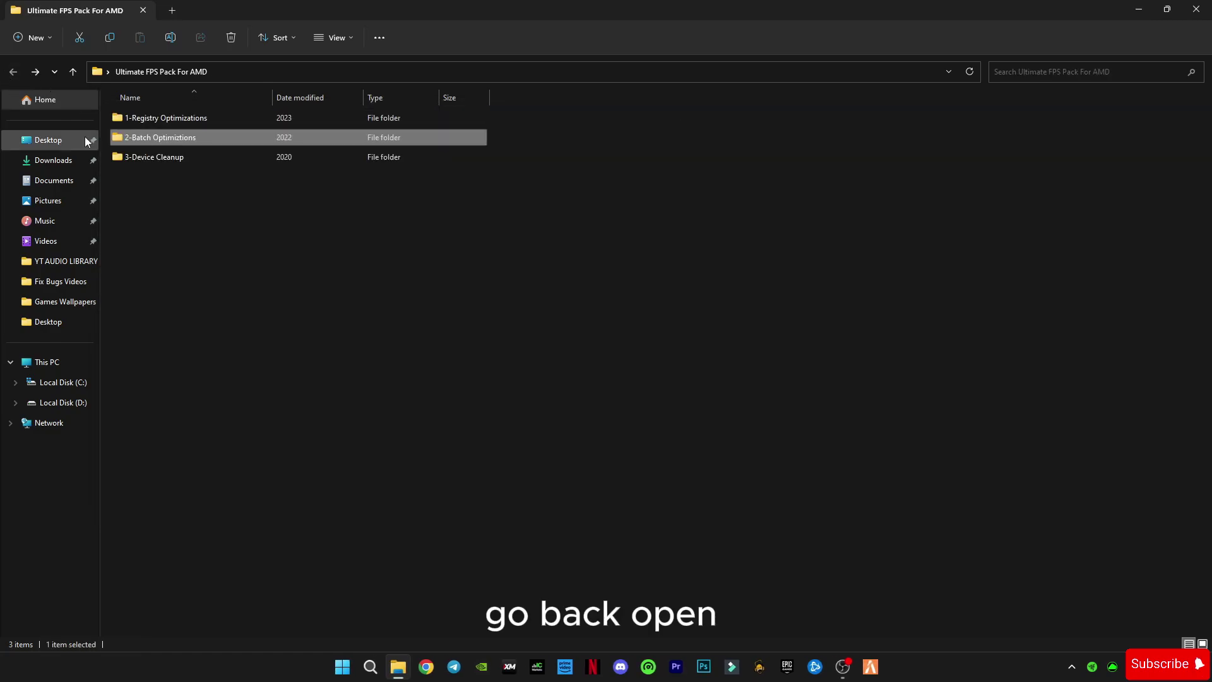
Step: Remove all 12 non-present devices with DeviceCleanup.exe from 3-Device Cleanup, then close the tool
double_click(153, 159)
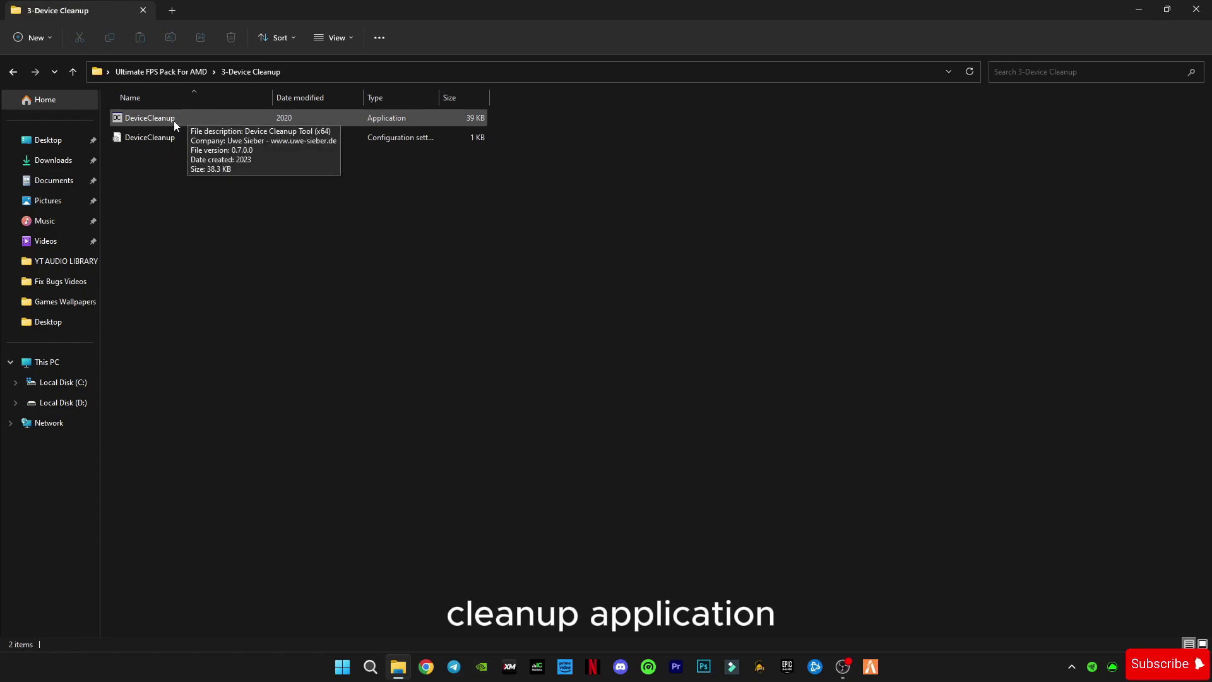
double_click(161, 113)
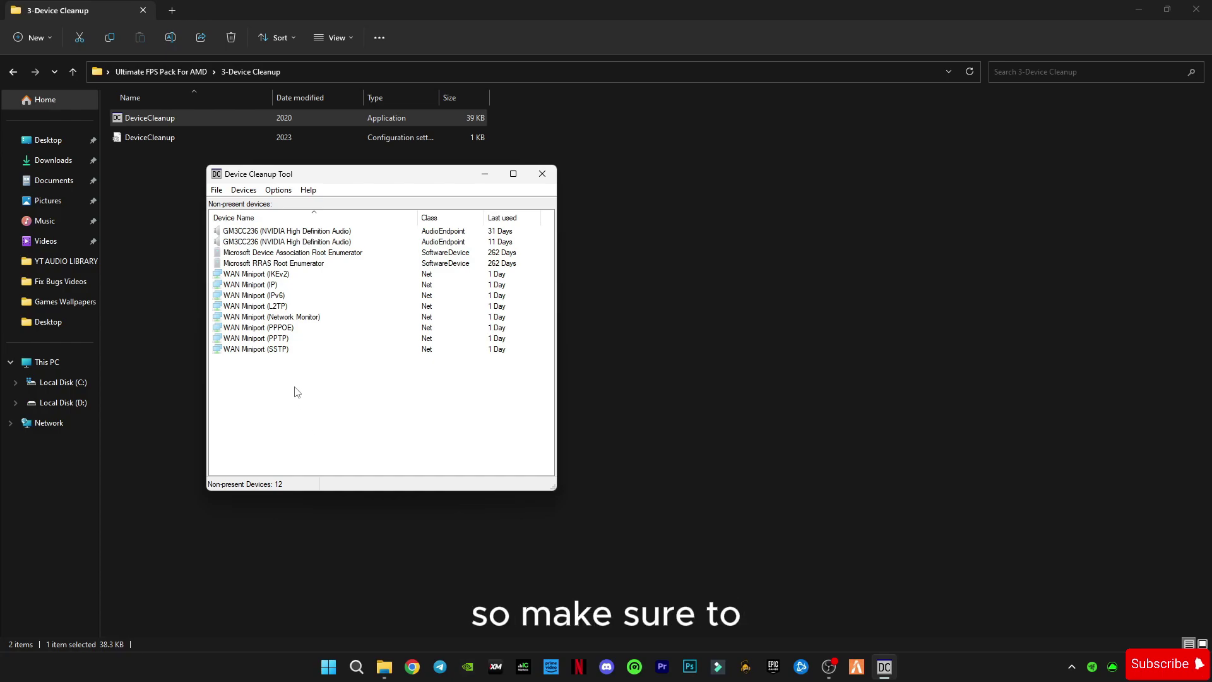
key("ctrl+a")
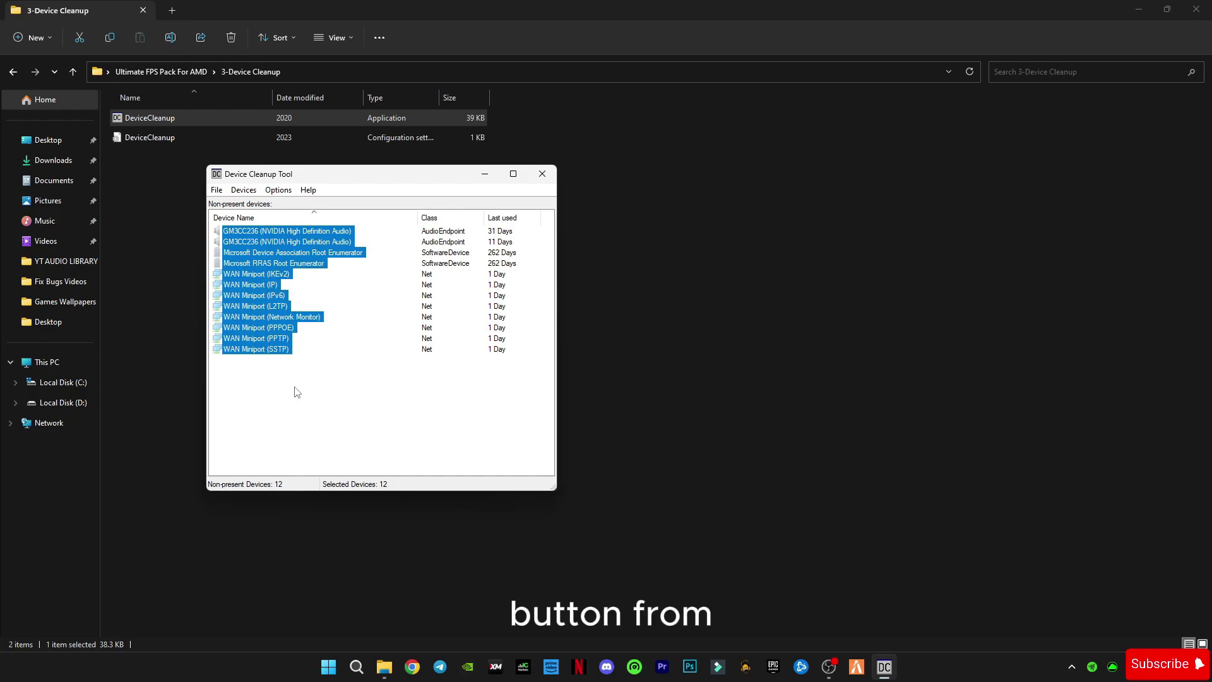
key("Delete")
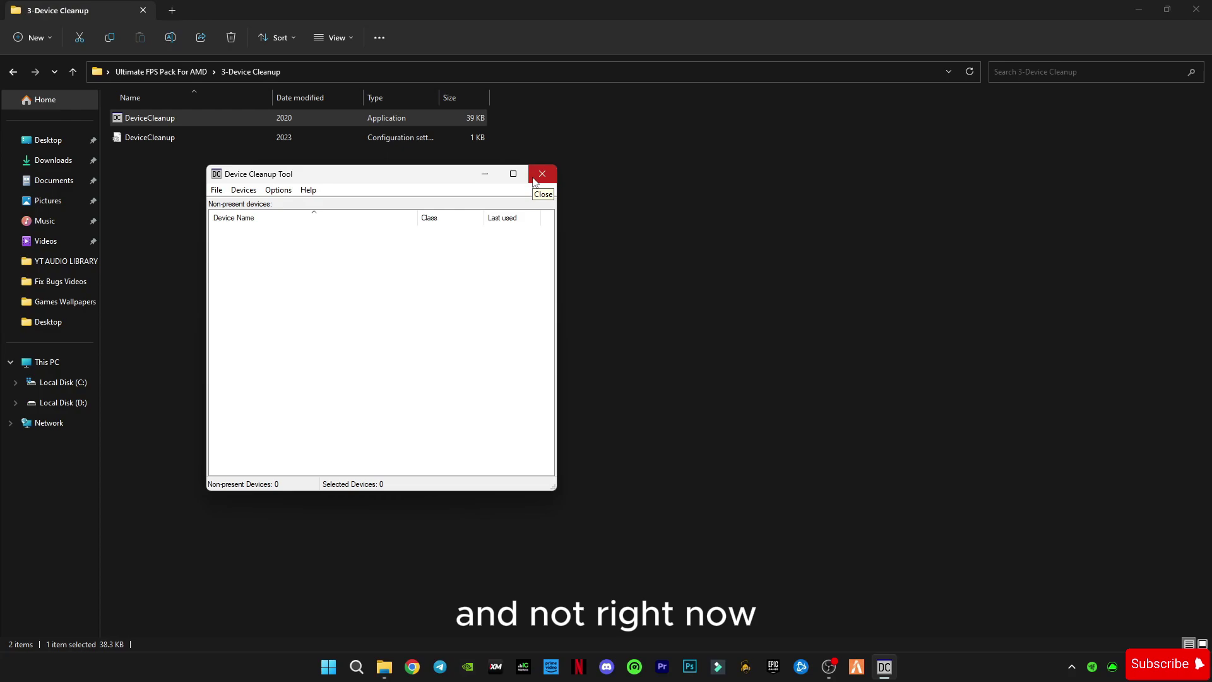
left_click(541, 175)
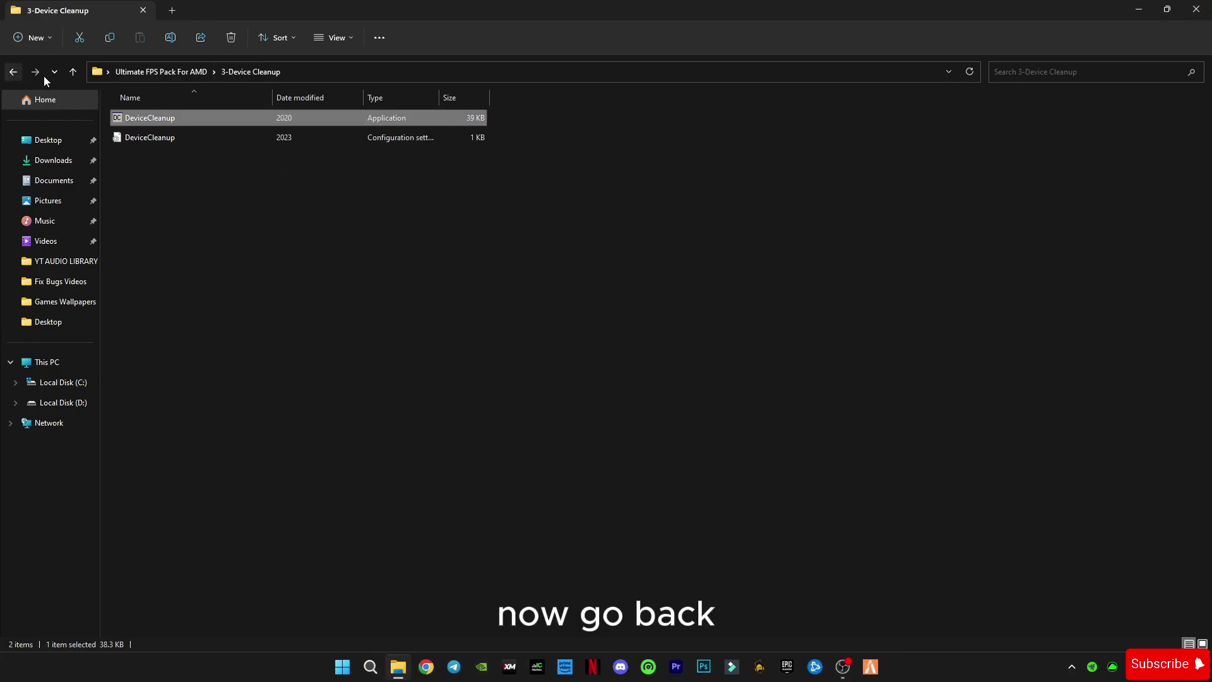
left_click(13, 72)
left_click(1209, 5)
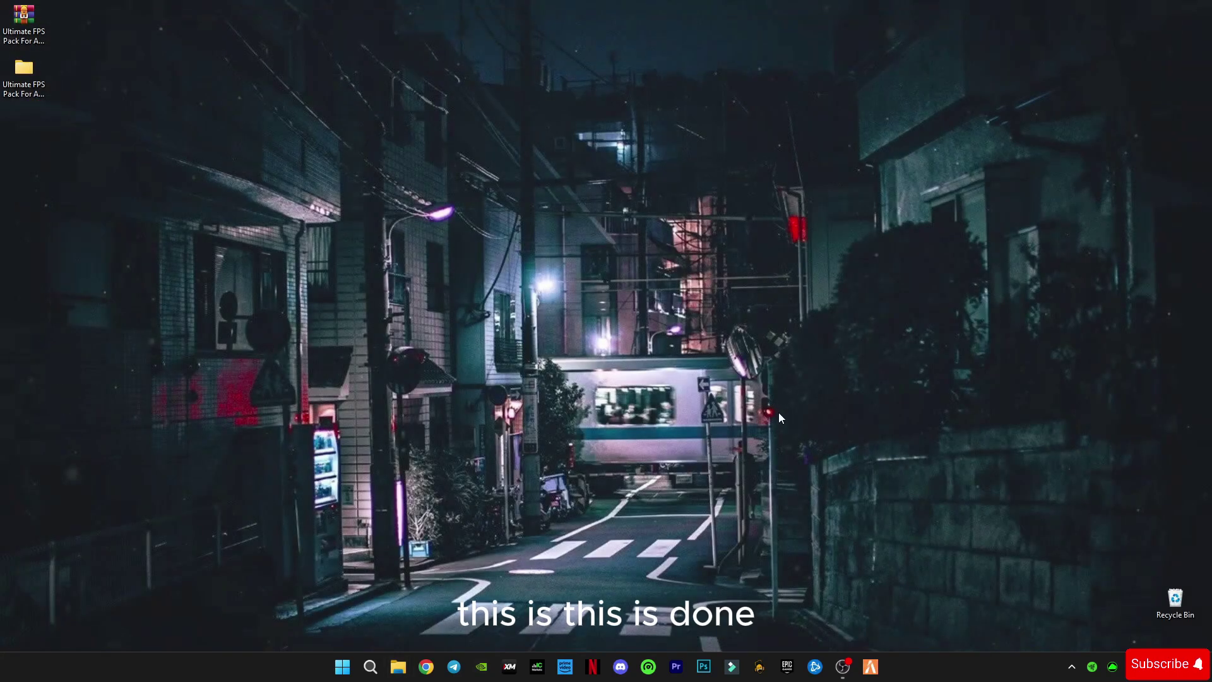